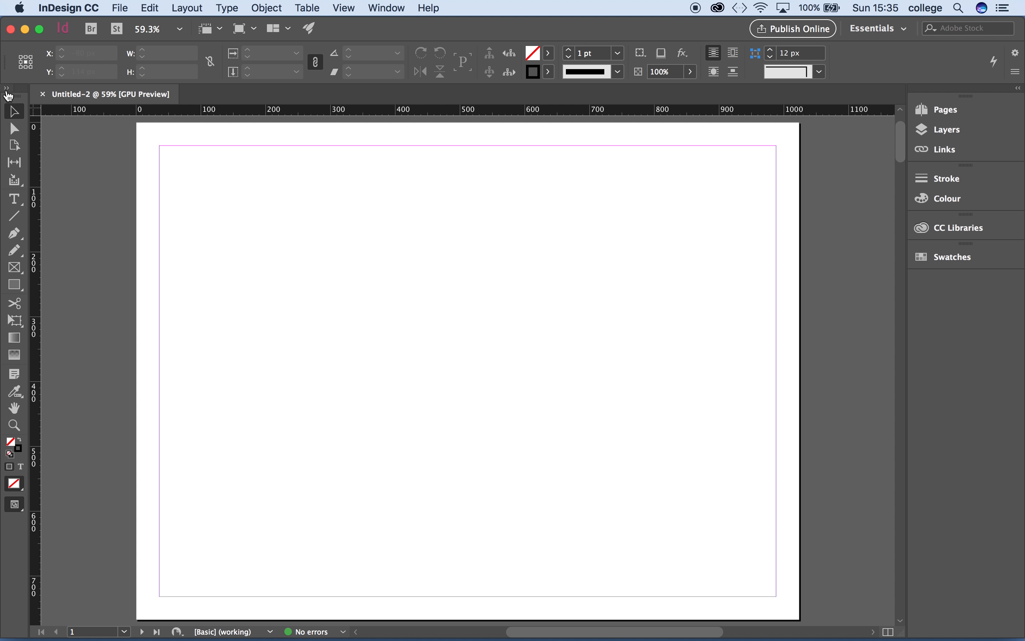
Step: Arrange the tools in two columns and toggle the Dynamic Spelling option
{"action": "left_click", "coordinate": [7, 89]}
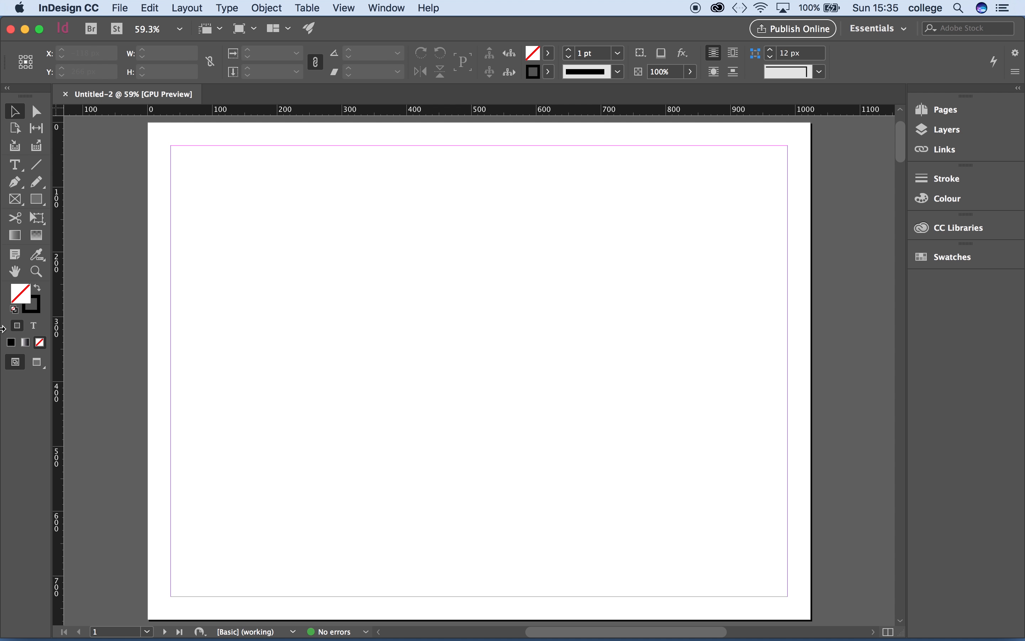
{"action": "left_click", "coordinate": [149, 7]}
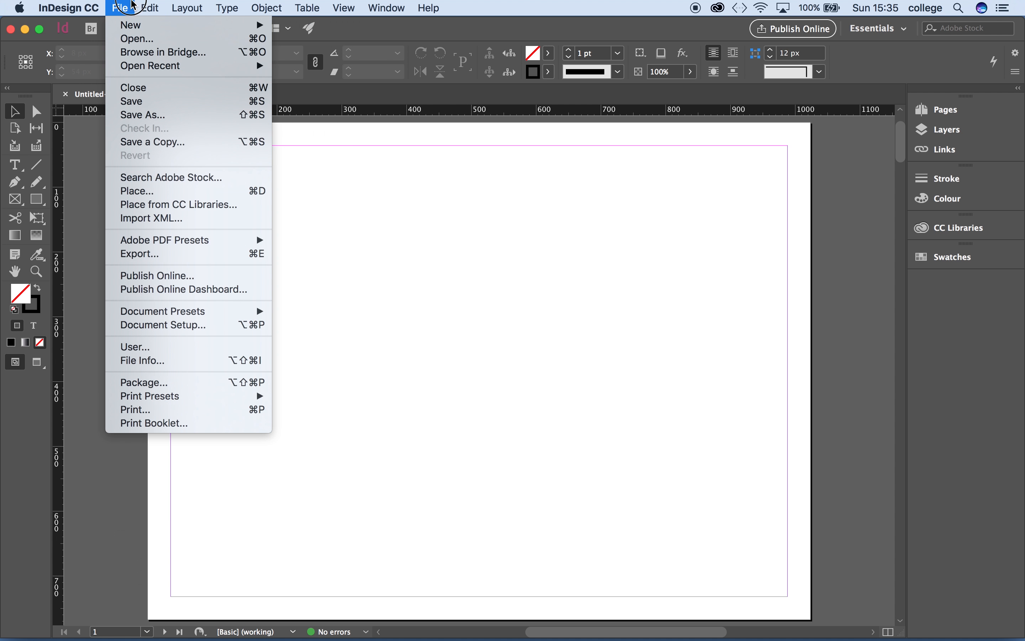
{"action": "left_click", "coordinate": [120, 7]}
{"action": "left_click", "coordinate": [149, 7]}
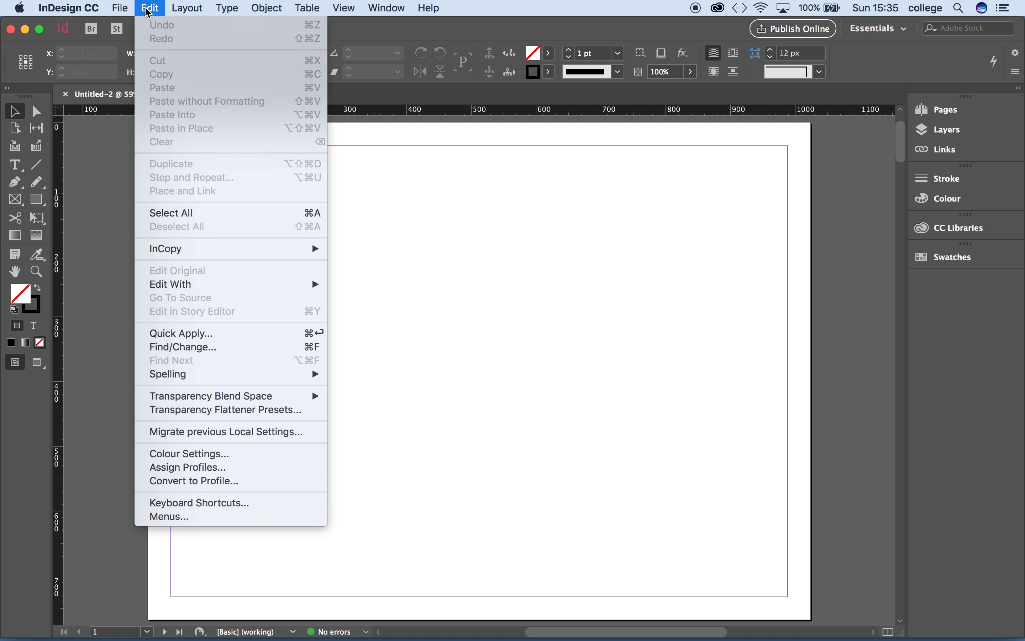
{"action": "mouse_move", "coordinate": [185, 375]}
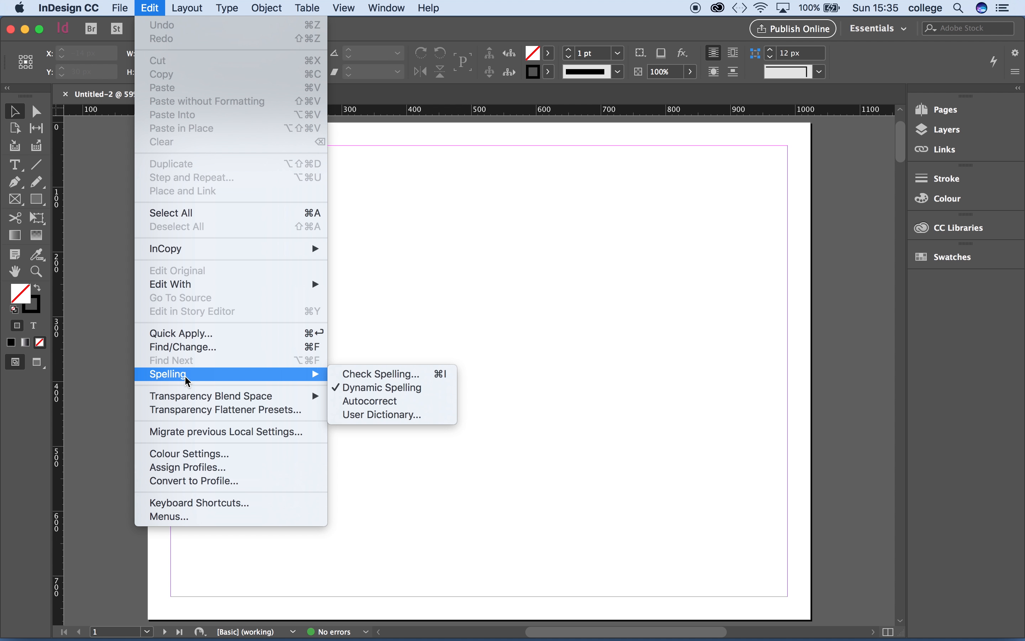
{"action": "left_click", "coordinate": [380, 388]}
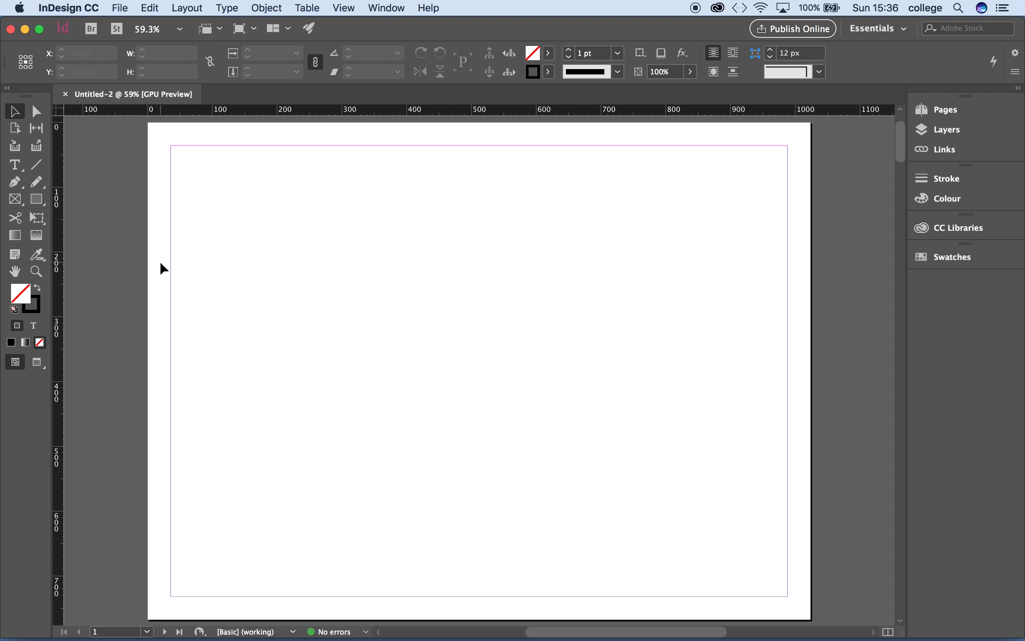
Step: Compare the options offered for the Selection, Pencil and Type tools, including the paragraph and character formatting controls
{"action": "left_click", "coordinate": [15, 165]}
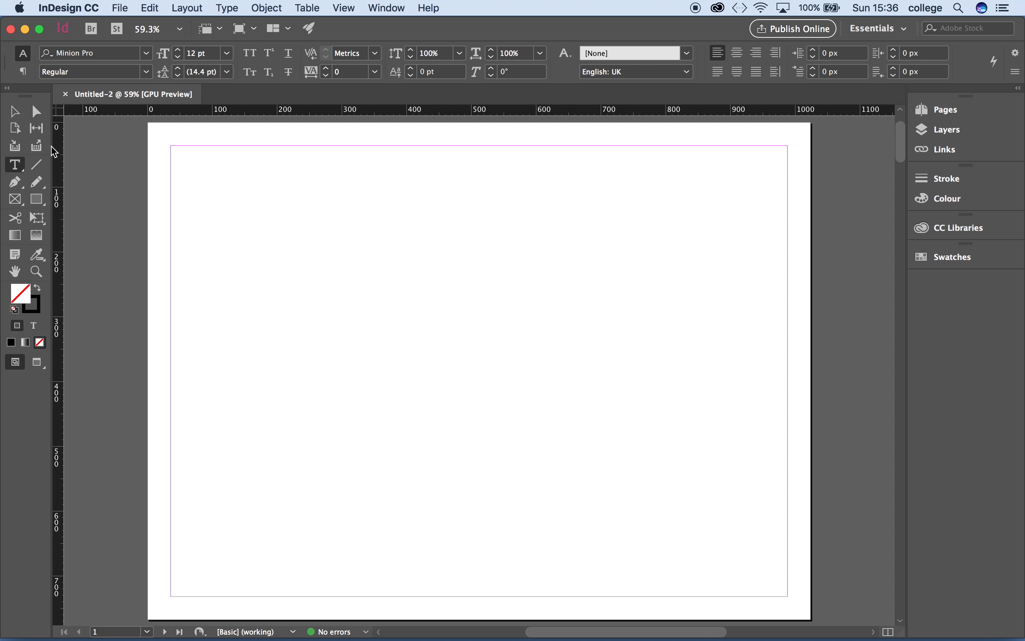
{"action": "left_click", "coordinate": [15, 115]}
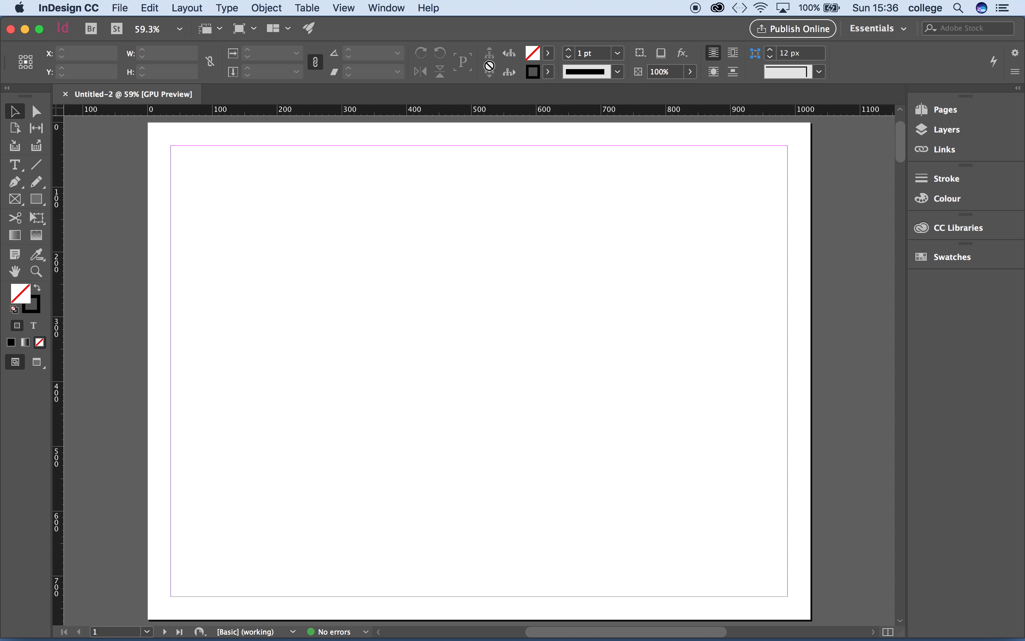
{"action": "left_click", "coordinate": [36, 182]}
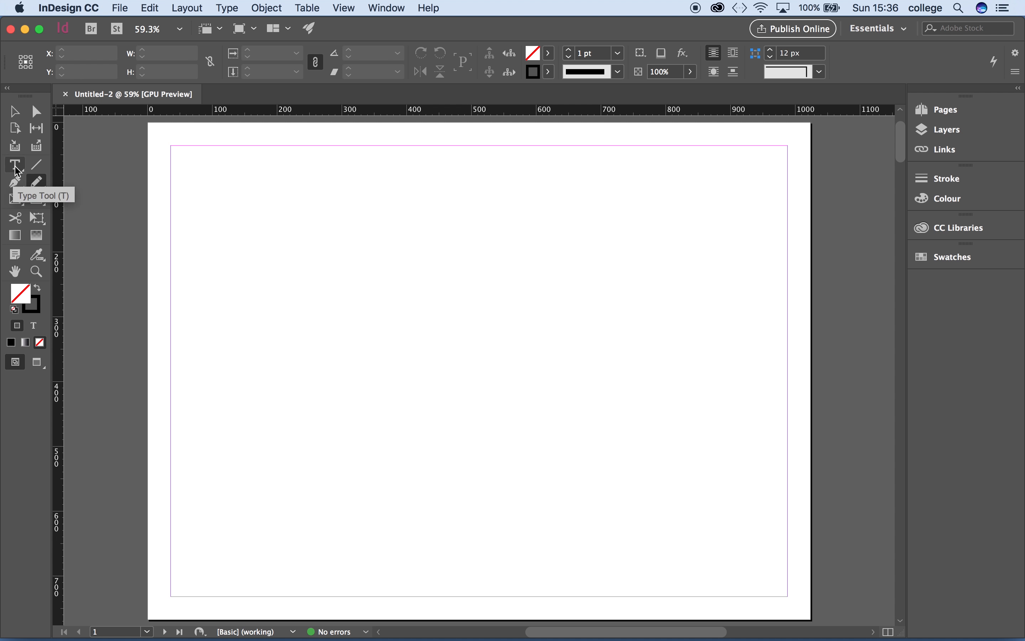
{"action": "left_click", "coordinate": [16, 168]}
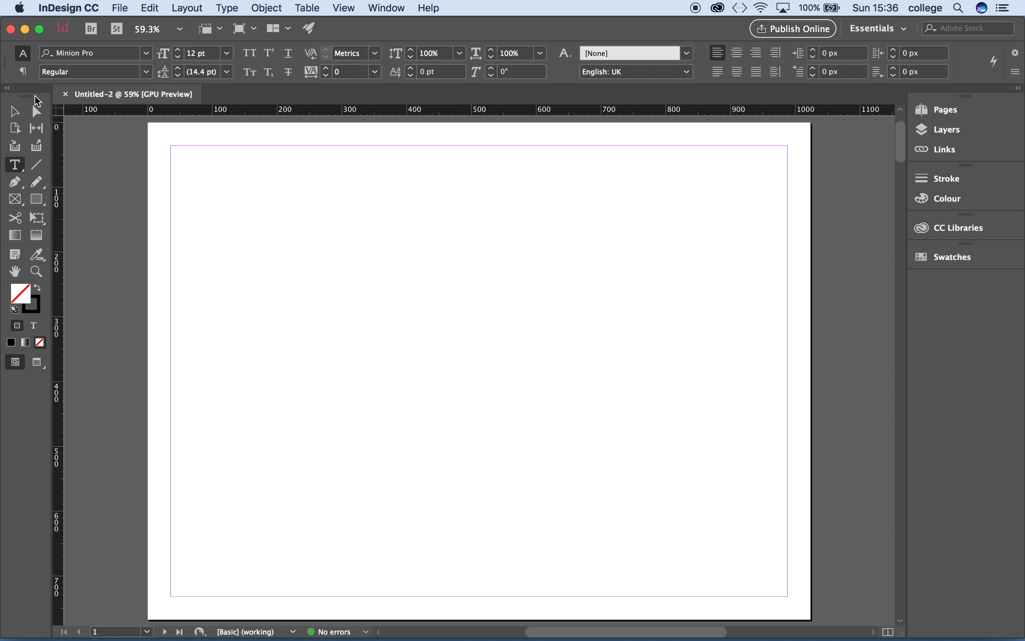
{"action": "left_click", "coordinate": [24, 74]}
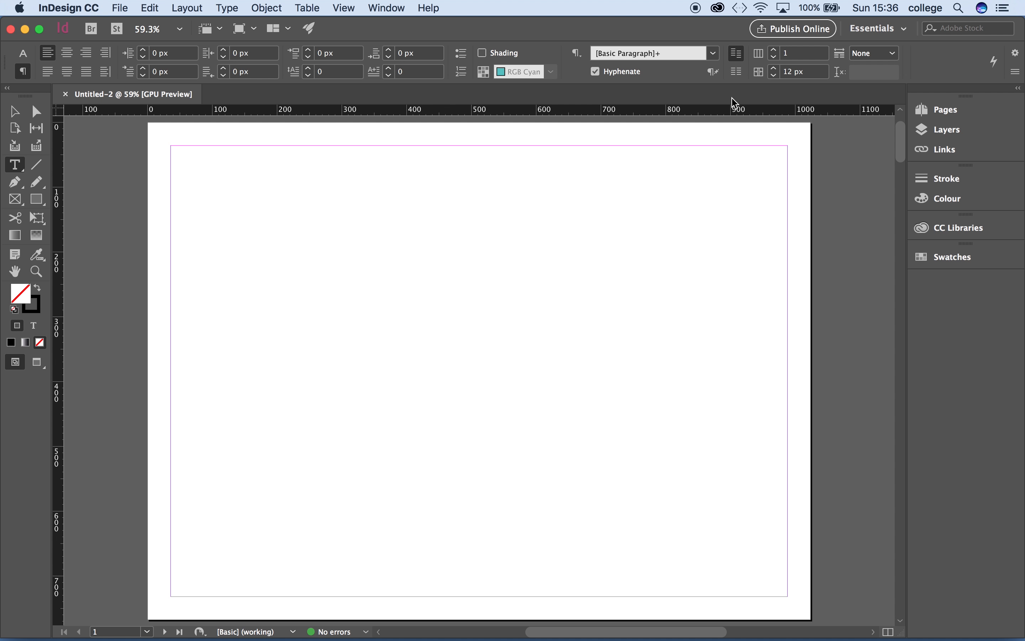
{"action": "left_click", "coordinate": [23, 58]}
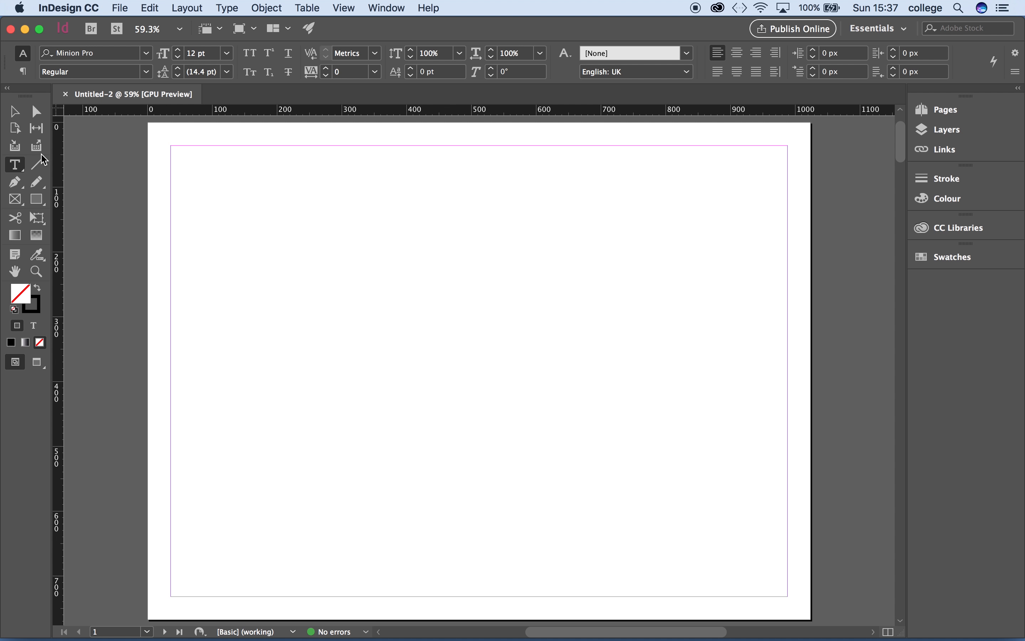
Step: Draw a text frame about 952 × 286 px between the side margins in the page's upper half and enter "Portrait Project"
{"action": "left_click", "coordinate": [16, 167]}
{"action": "left_click_drag", "start_coordinate": [172, 189], "coordinate": [788, 373]}
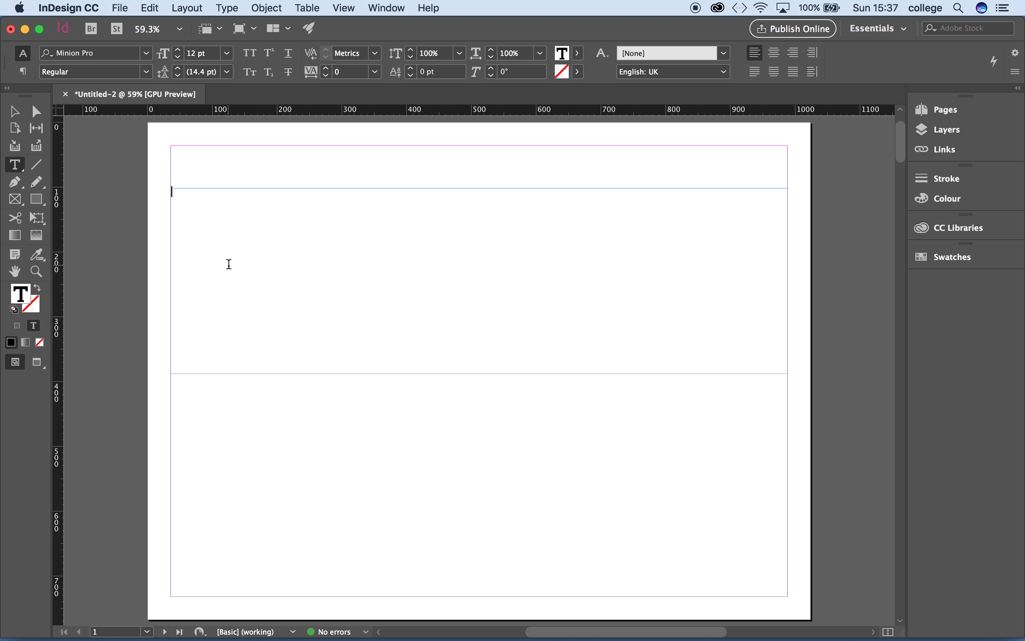
{"action": "type", "text": "P"}
{"action": "type", "text": "o"}
{"action": "type", "text": "rtraits"}
{"action": "key", "text": "BackSpace"}
{"action": "type", "text": "Project"}
{"action": "triple_click", "coordinate": [172, 201]}
{"action": "left_click", "coordinate": [173, 195]}
{"action": "left_click_drag", "start_coordinate": [174, 195], "coordinate": [170, 195]}
{"action": "type", "text": "P"}
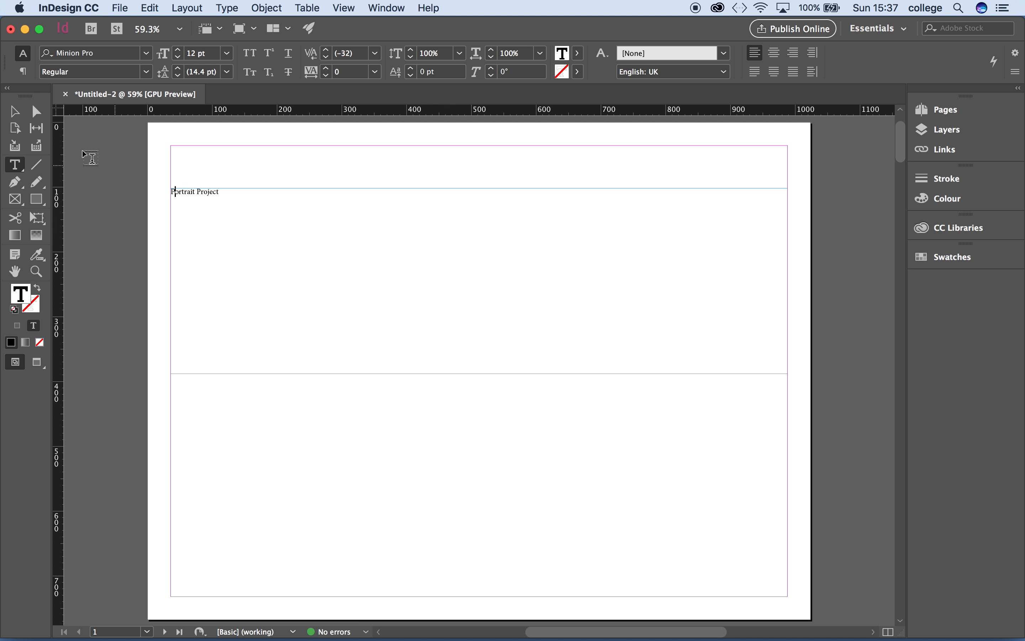
Step: Select the title's text frame as an object and set its font size to 72 pt
{"action": "left_click", "coordinate": [14, 111]}
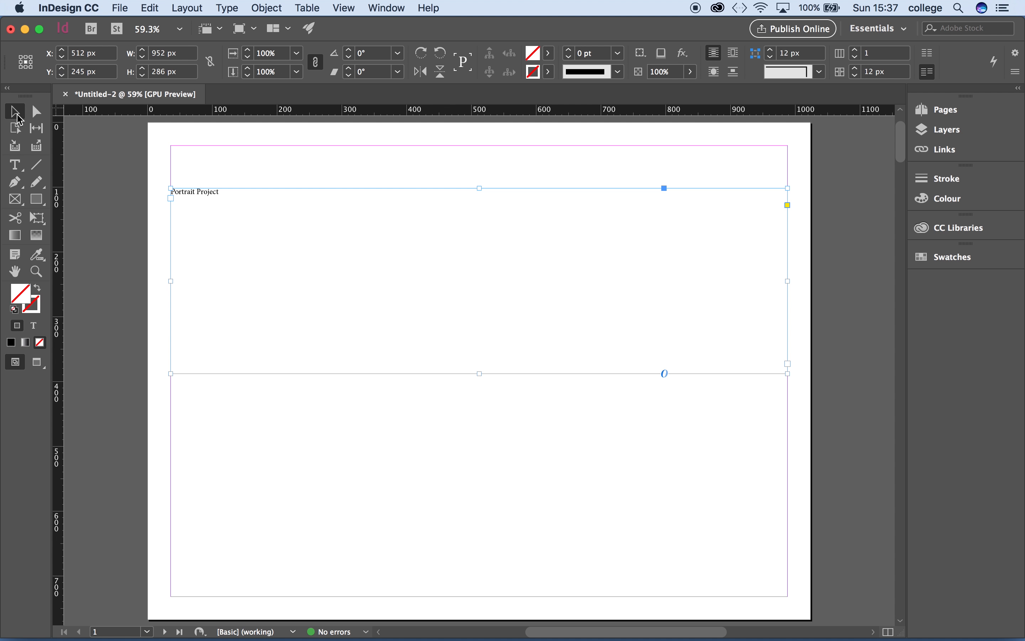
{"action": "left_click", "coordinate": [115, 223]}
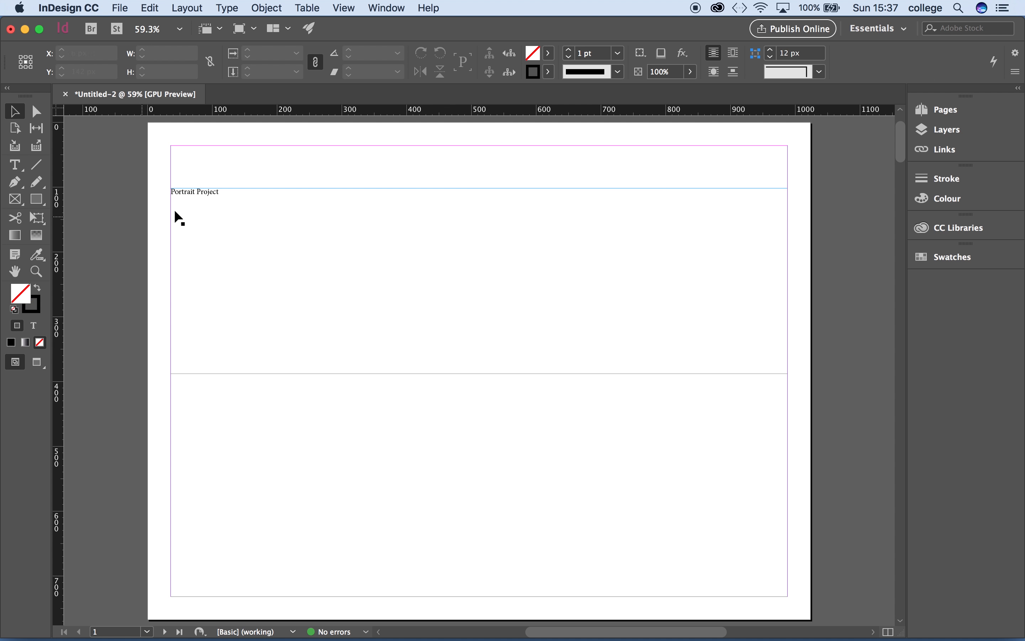
{"action": "left_click", "coordinate": [193, 194]}
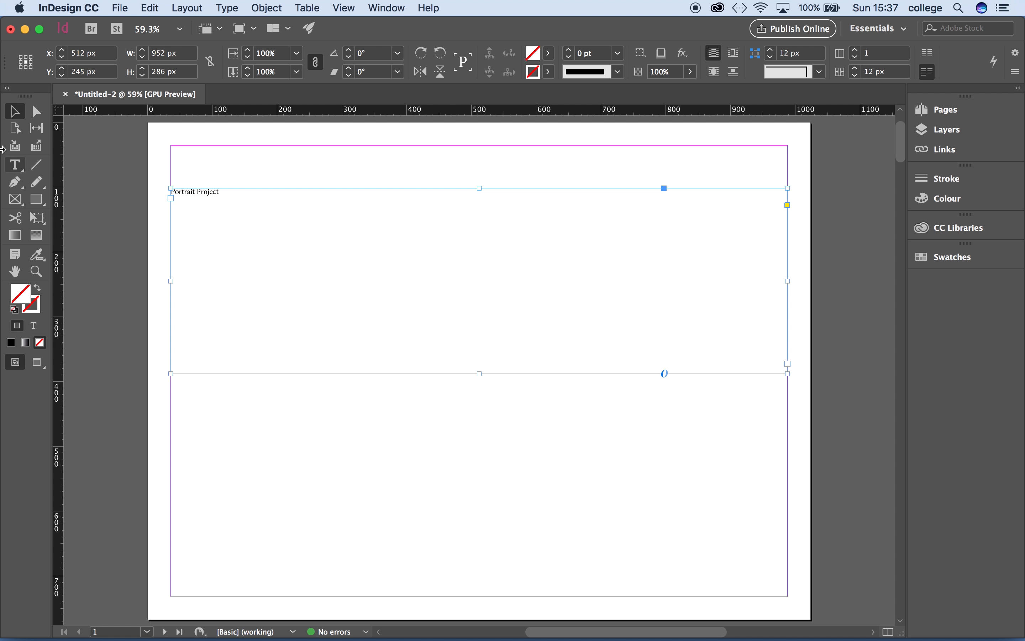
{"action": "left_click", "coordinate": [16, 165]}
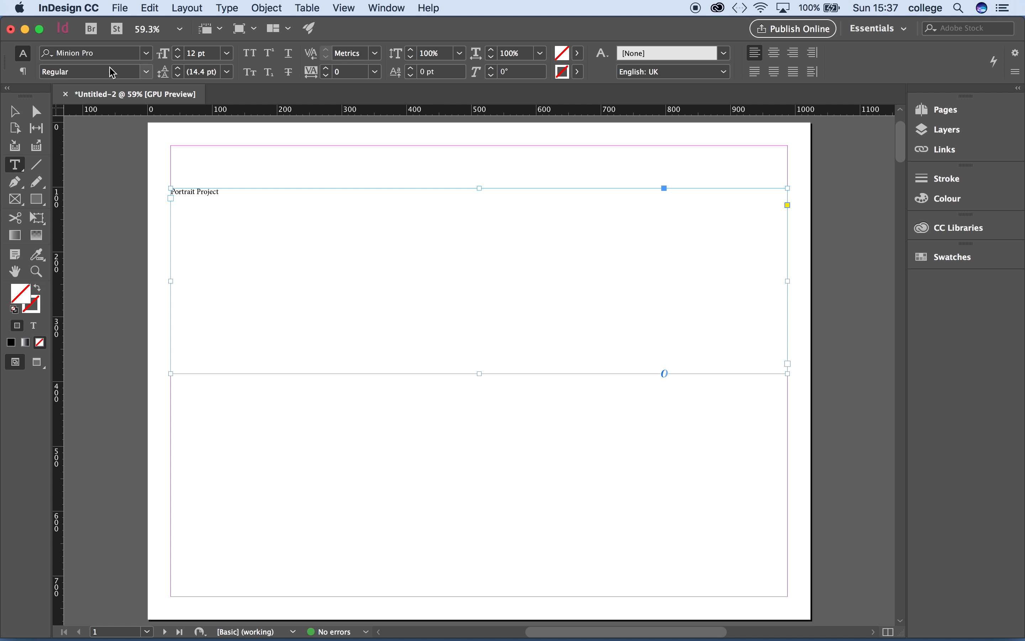
{"action": "left_click", "coordinate": [228, 54]}
{"action": "left_click", "coordinate": [210, 281]}
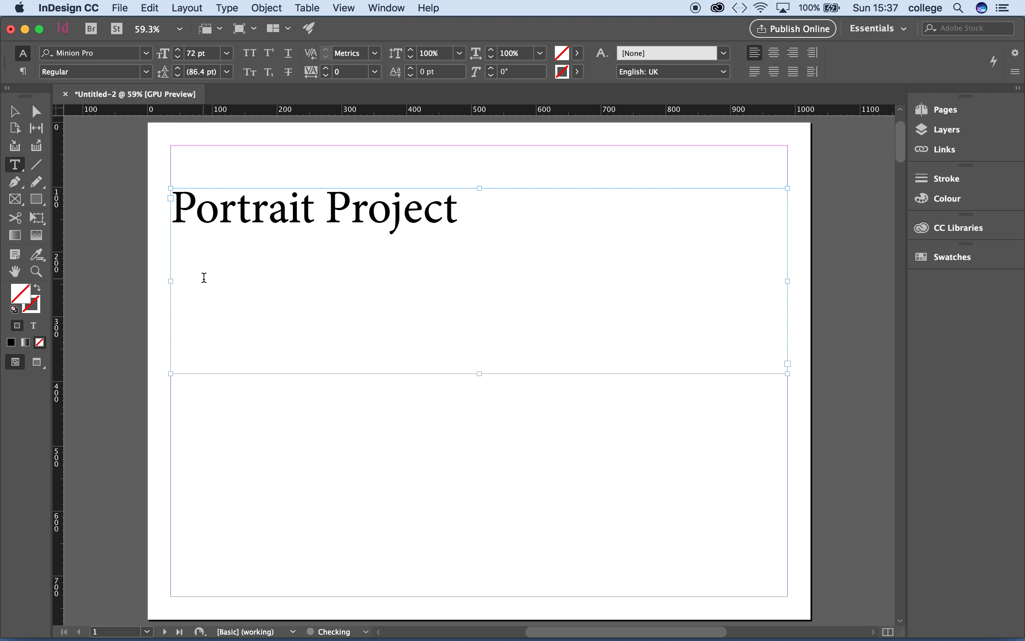
Step: Set the title's font size to 100 pt
{"action": "left_click", "coordinate": [195, 56]}
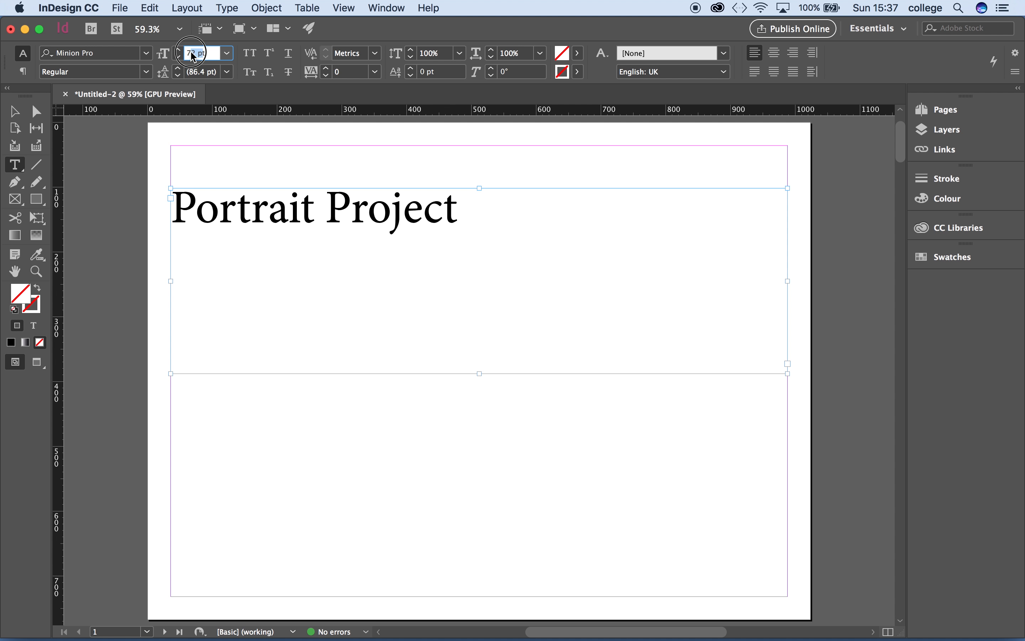
{"action": "left_click_drag", "start_coordinate": [195, 54], "coordinate": [182, 57]}
{"action": "type", "text": "q"}
{"action": "type", "text": "100"}
{"action": "key", "text": "Return"}
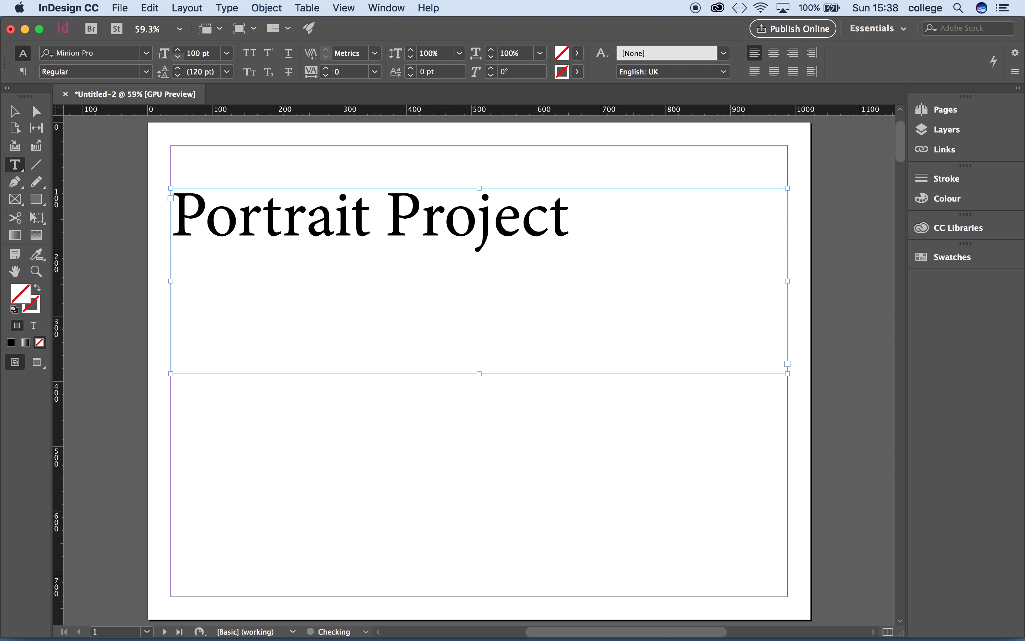
Step: Set the title's font size to 150 pt
{"action": "left_click", "coordinate": [194, 59]}
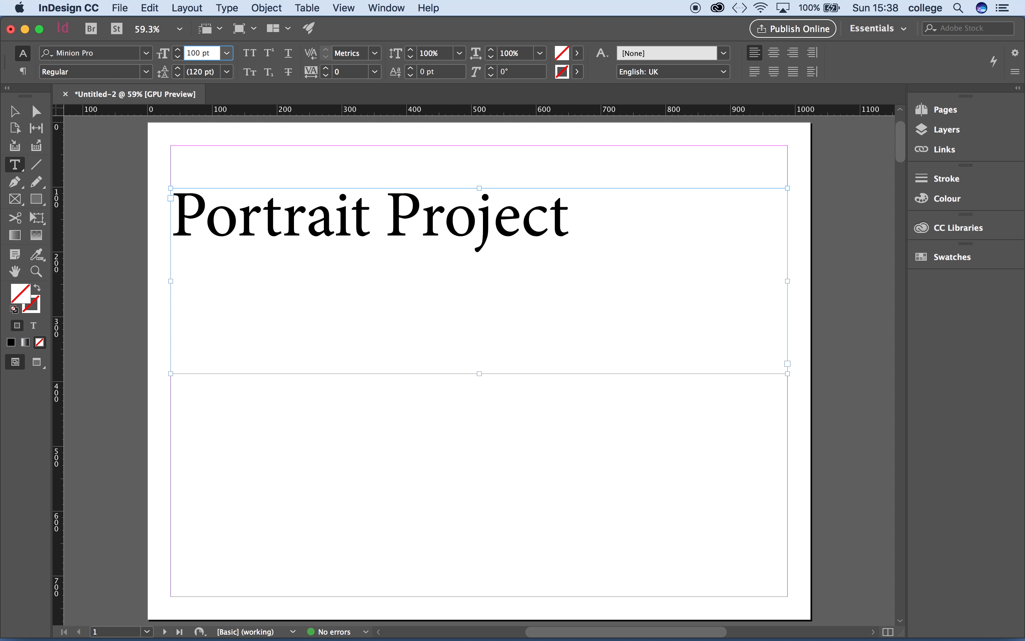
{"action": "key", "text": "Delete"}
{"action": "key", "text": "Delete"}
{"action": "type", "text": "50"}
{"action": "key", "text": "Return"}
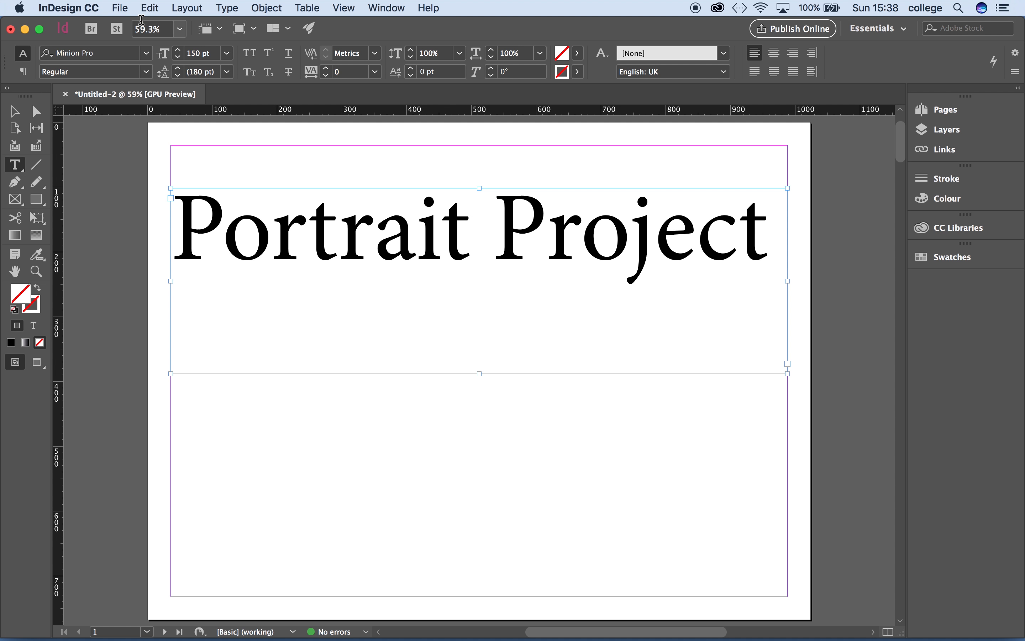
Step: Set the title's font size to 200 pt
{"action": "left_click", "coordinate": [200, 59]}
{"action": "left_click_drag", "start_coordinate": [200, 60], "coordinate": [185, 64]}
{"action": "type", "text": "200"}
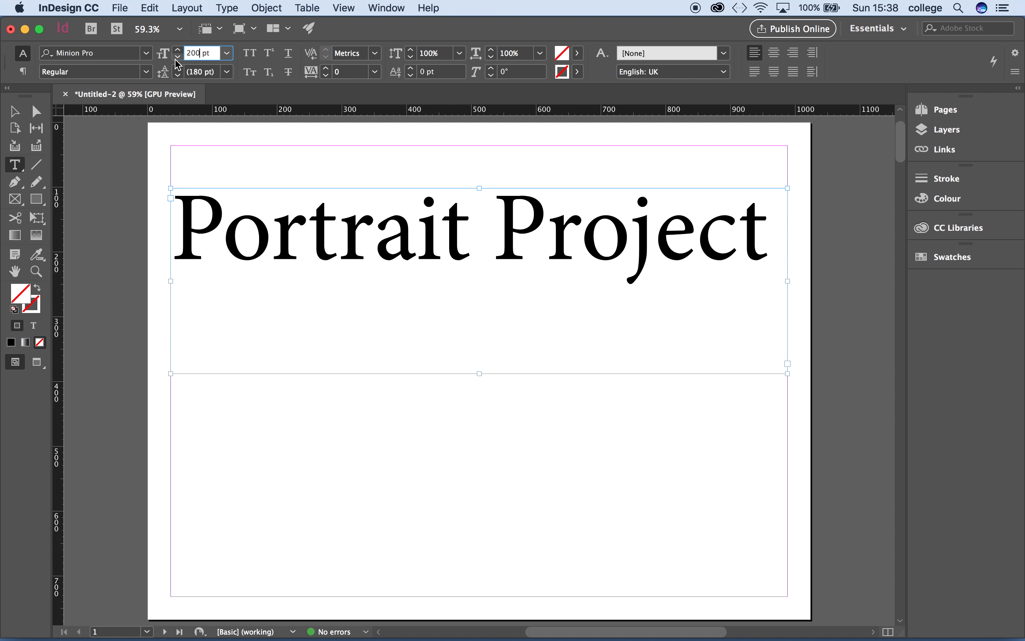
{"action": "key", "text": "Return"}
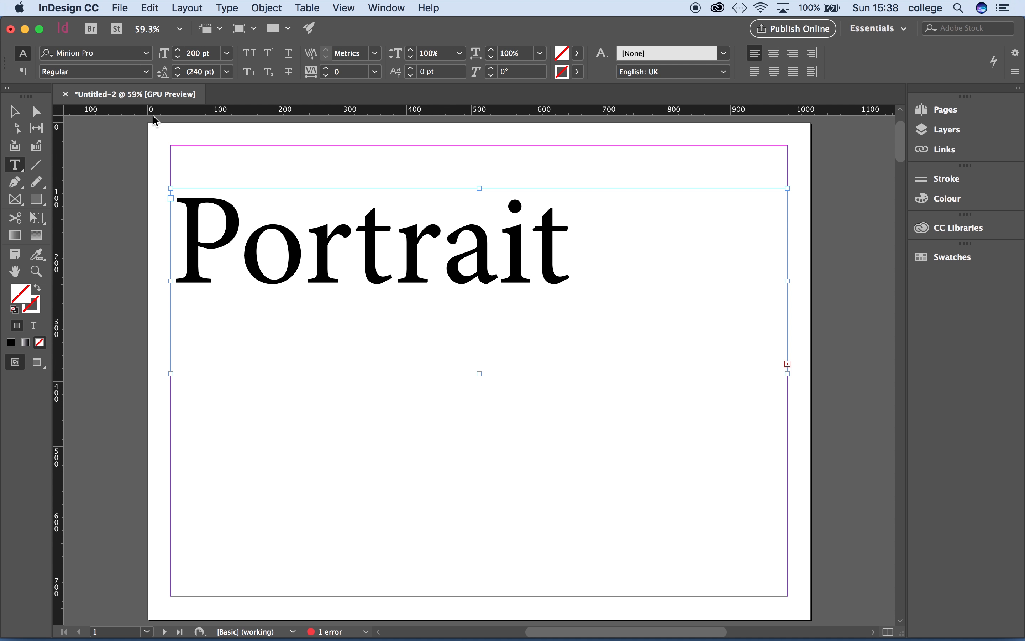
Step: Examine the overset text marker near the lower corner of the title's text frame up close
{"action": "left_click", "coordinate": [14, 111]}
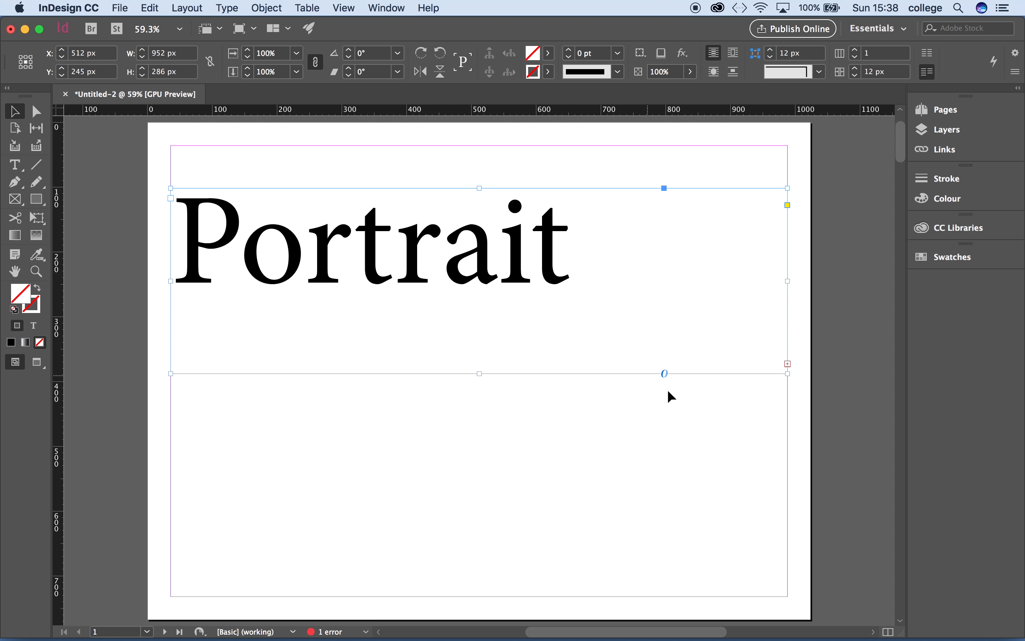
{"action": "left_click", "coordinate": [36, 271]}
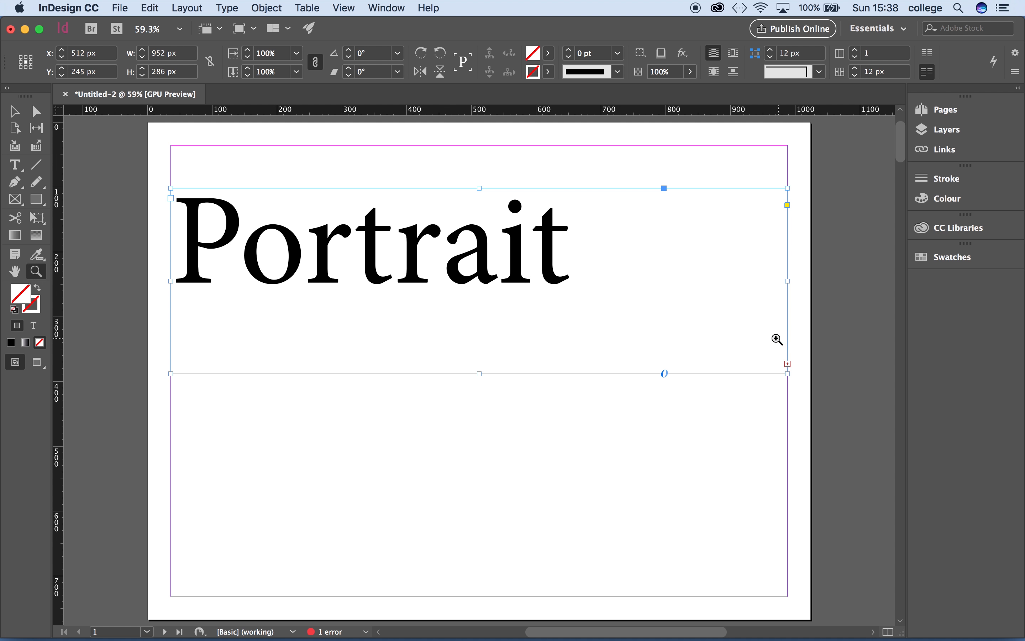
{"action": "left_click", "coordinate": [795, 377]}
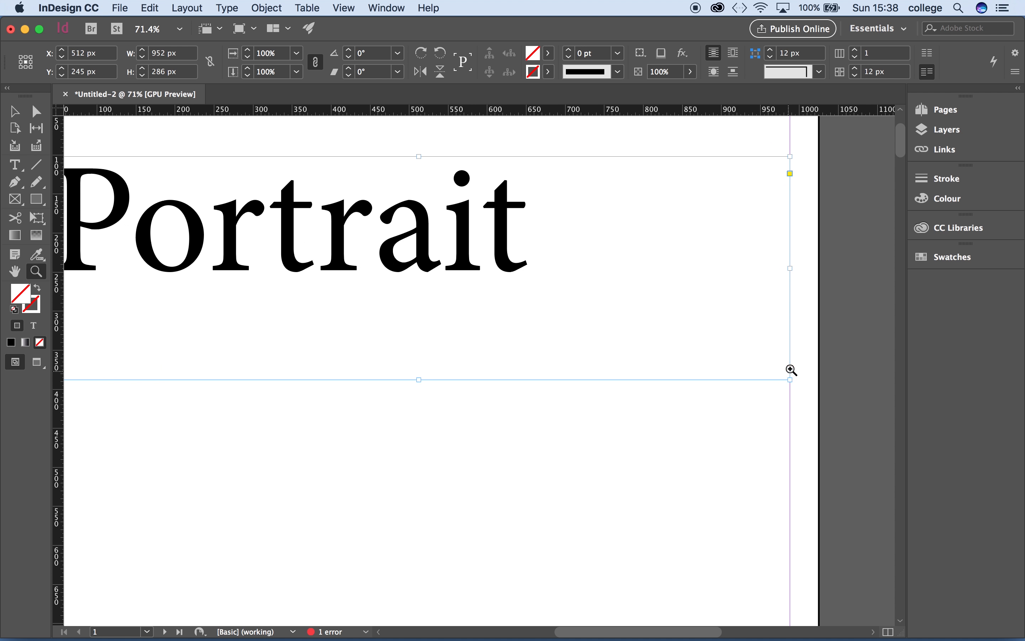
{"action": "key", "text": "v"}
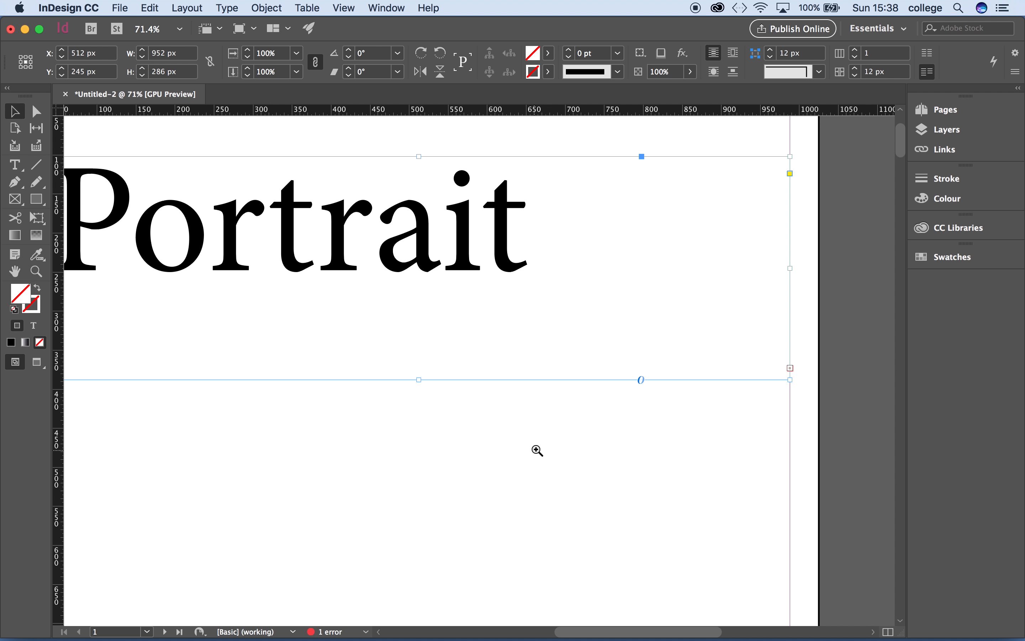
{"action": "right_click", "coordinate": [533, 445]}
{"action": "left_click", "coordinate": [496, 434]}
{"action": "key", "text": "super+minus"}
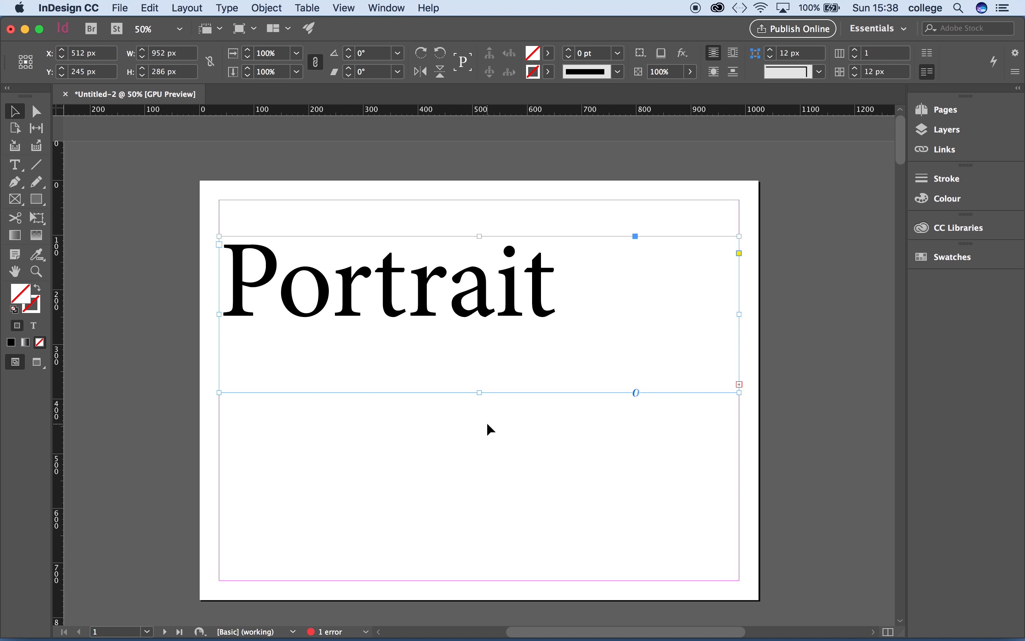
Step: Extend the lower edge of the title's text frame to a height of about 486 px
{"action": "left_click", "coordinate": [478, 392], "text": "super"}
{"action": "left_click_drag", "start_coordinate": [477, 391], "coordinate": [465, 517]}
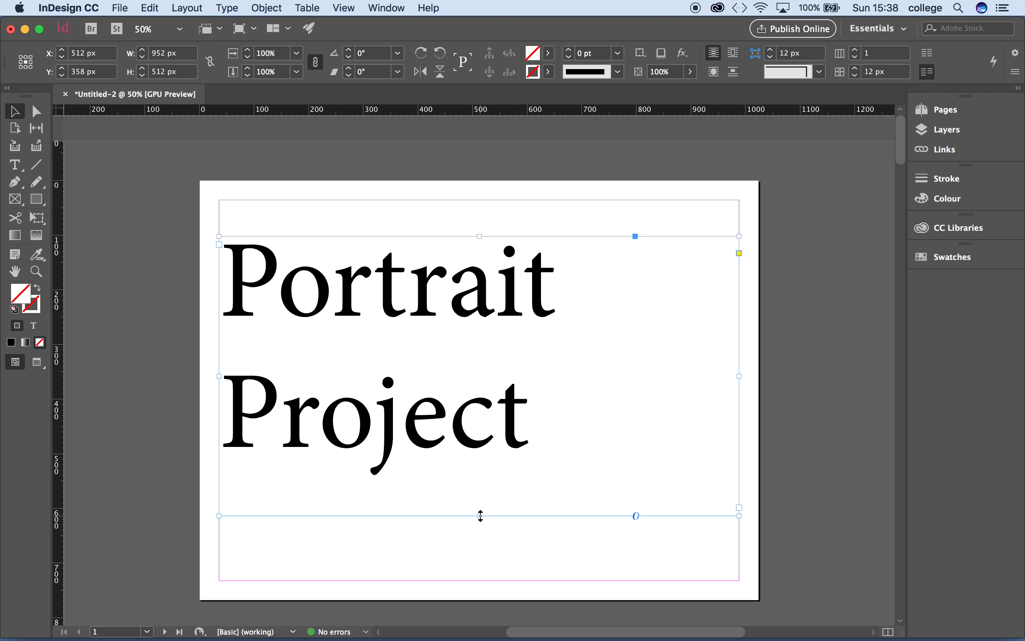
{"action": "left_click_drag", "start_coordinate": [480, 515], "coordinate": [487, 417]}
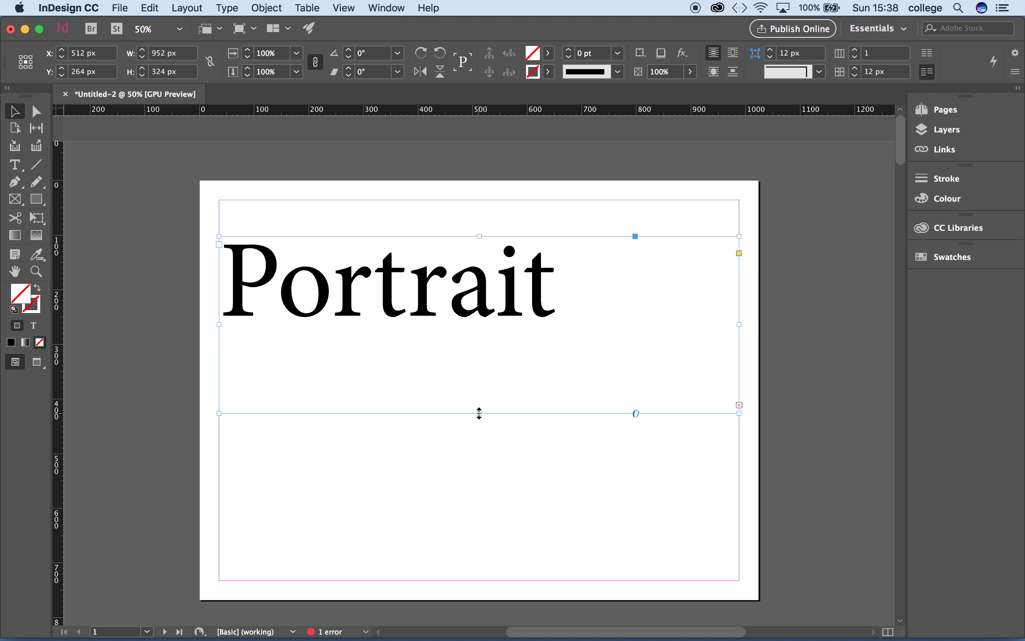
{"action": "left_click_drag", "start_coordinate": [479, 414], "coordinate": [469, 504]}
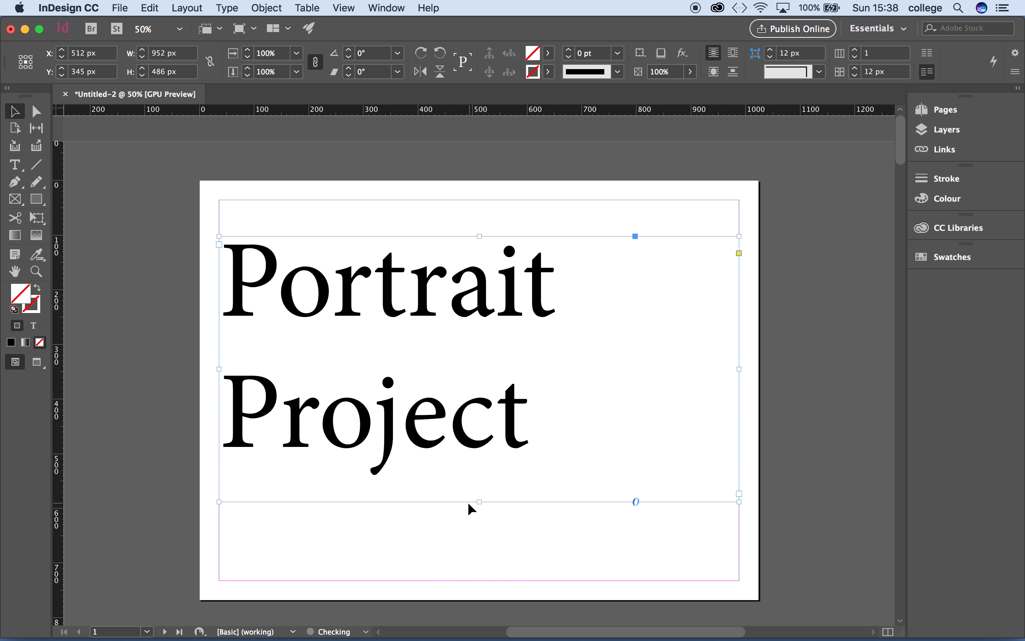
Step: Set the font size of the "Portrait Project" title to 150 pt
{"action": "left_click", "coordinate": [14, 169]}
{"action": "left_click", "coordinate": [211, 54]}
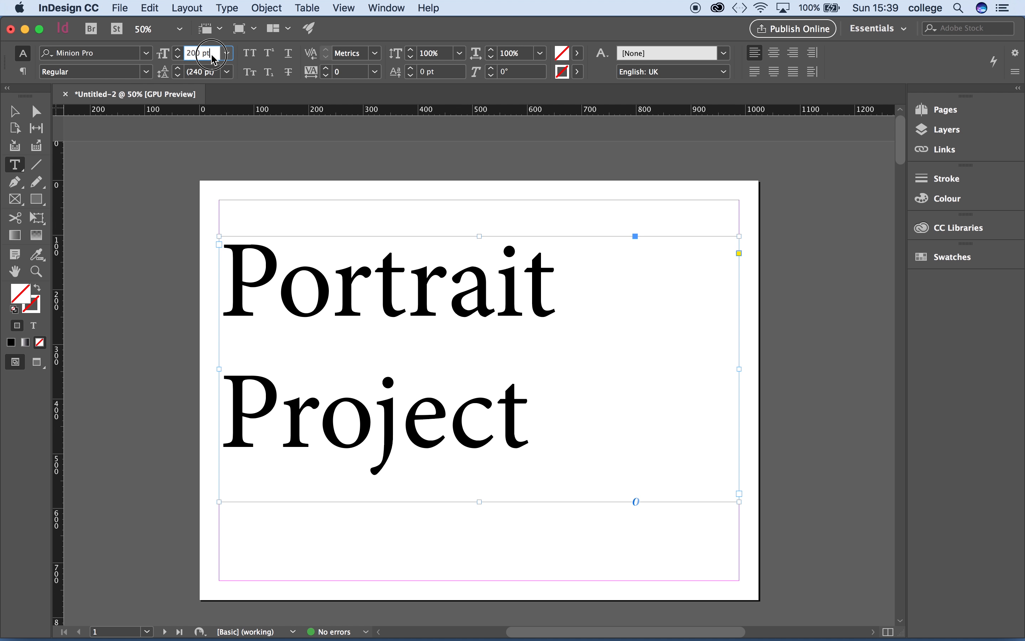
{"action": "triple_click", "coordinate": [211, 55]}
{"action": "type", "text": "150"}
{"action": "key", "text": "Return"}
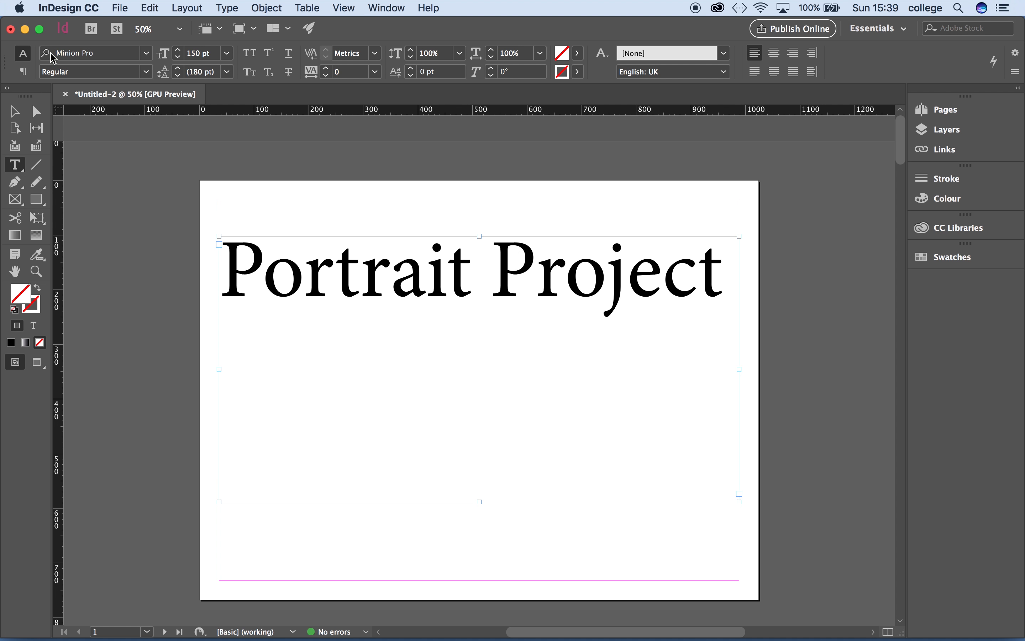
Step: Change the "Portrait Project" title's font to Impact
{"action": "left_click", "coordinate": [147, 53]}
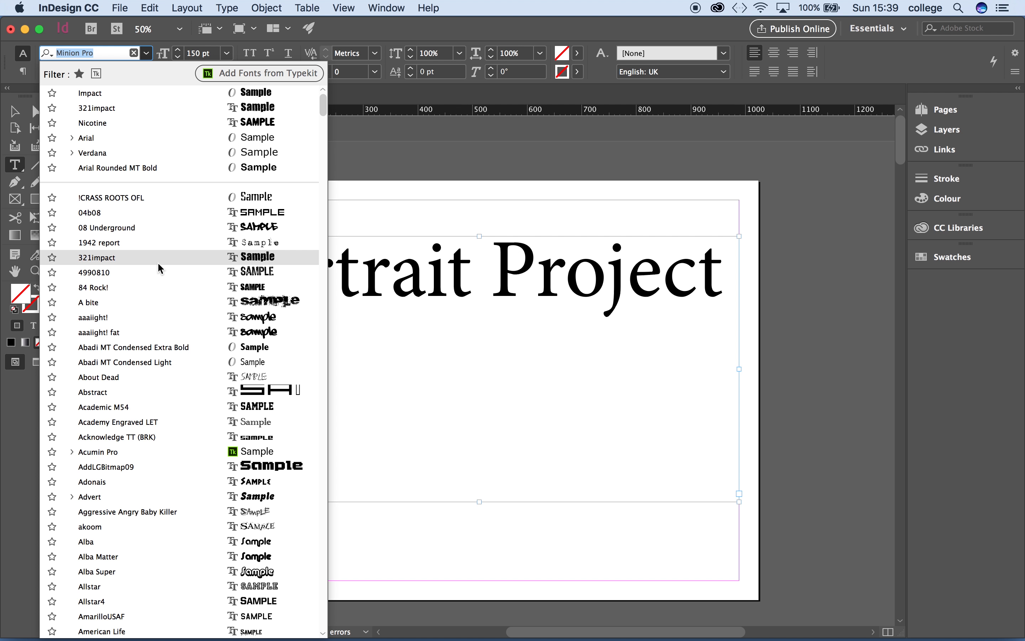
{"action": "scroll", "coordinate": [160, 282], "scroll_direction": "down", "scroll_amount": 3}
{"action": "scroll", "coordinate": [160, 283], "scroll_direction": "down", "scroll_amount": 12}
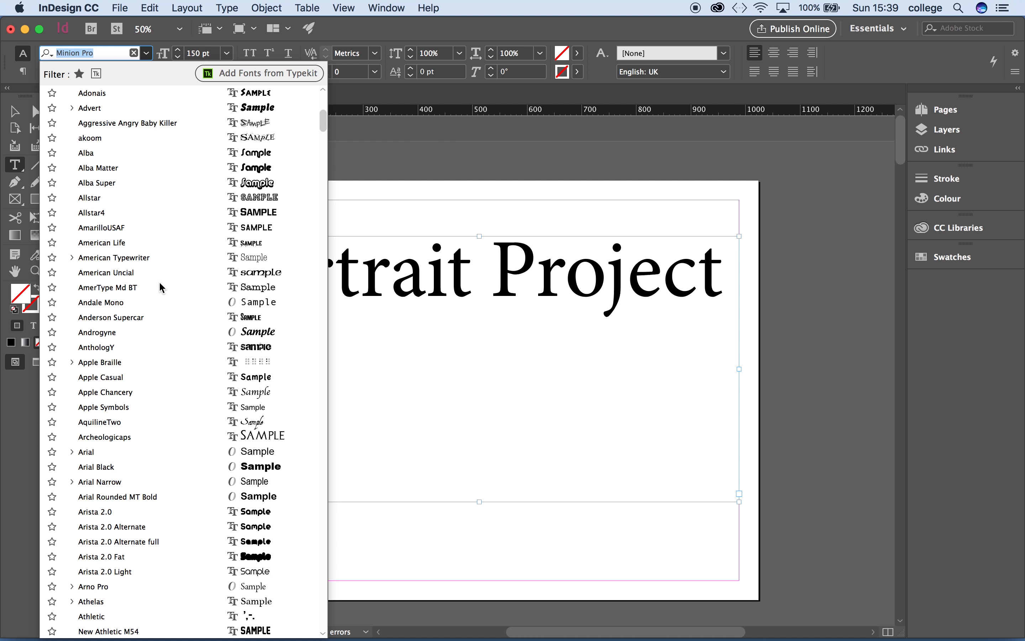
{"action": "scroll", "coordinate": [157, 283], "scroll_direction": "up", "scroll_amount": 5}
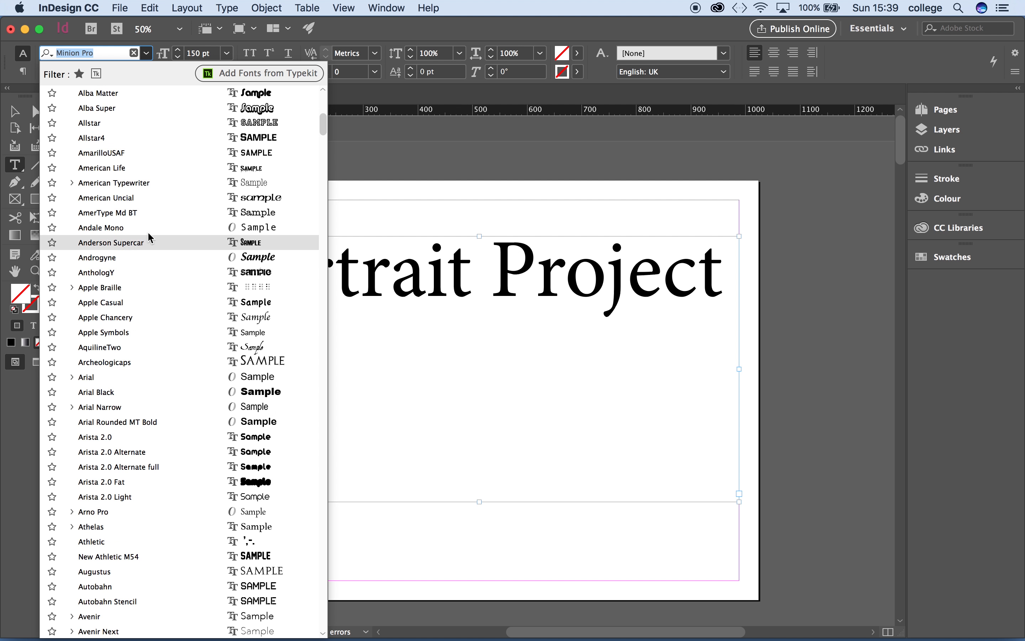
{"action": "left_click", "coordinate": [106, 53]}
{"action": "left_click_drag", "start_coordinate": [104, 51], "coordinate": [44, 48]}
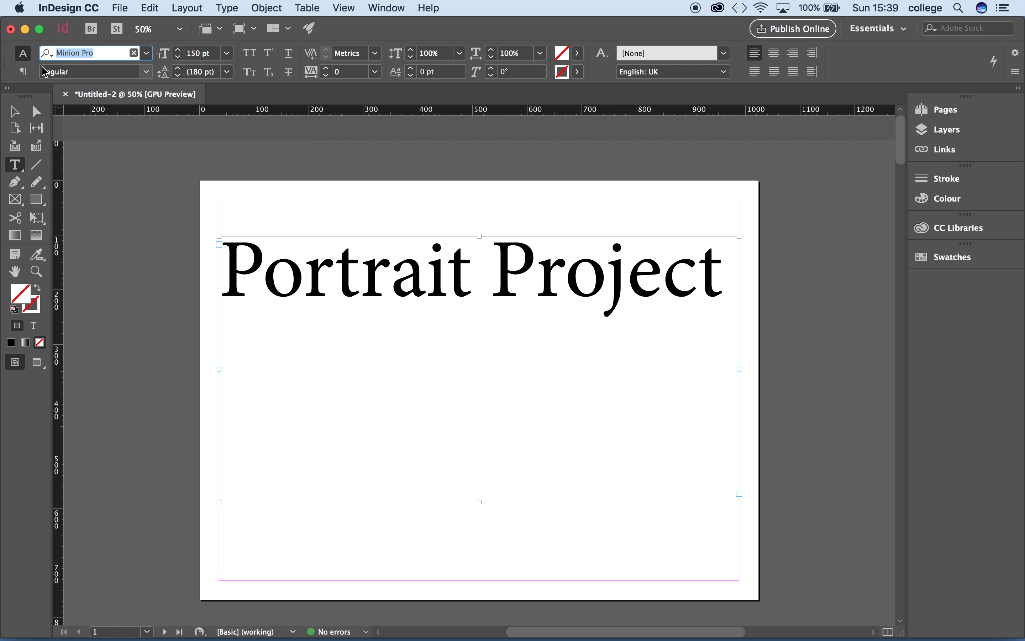
{"action": "type", "text": "impac"}
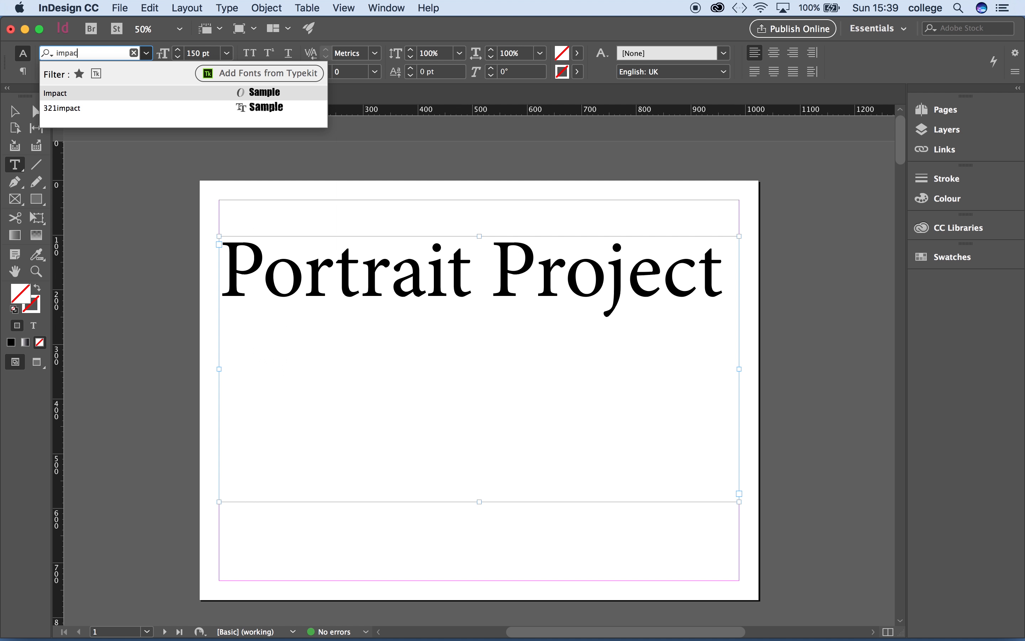
{"action": "type", "text": "t"}
{"action": "key", "text": "Return"}
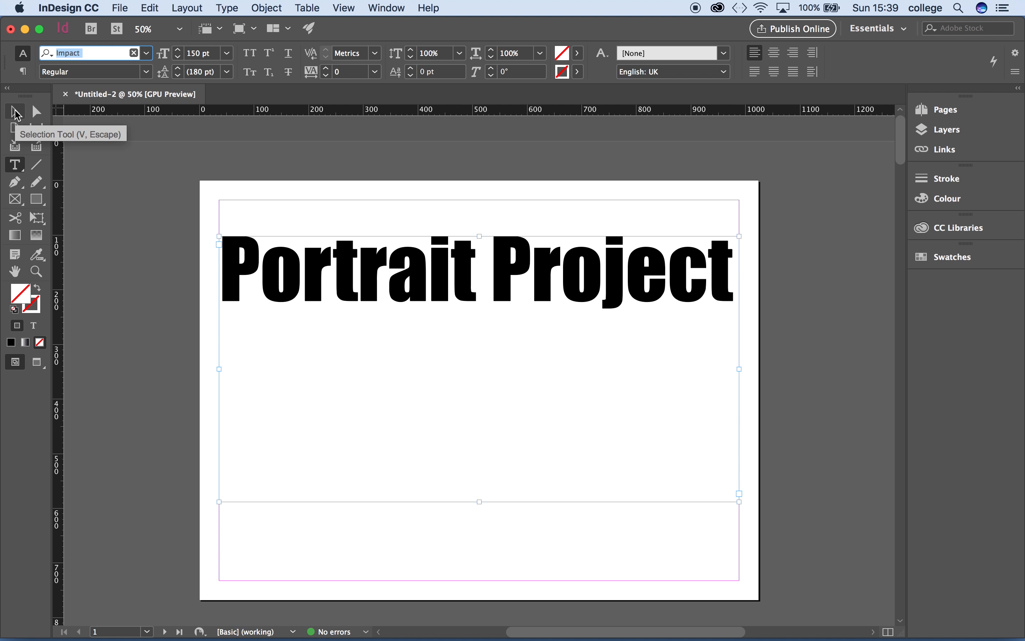
{"action": "left_click", "coordinate": [16, 113]}
{"action": "left_click", "coordinate": [131, 184]}
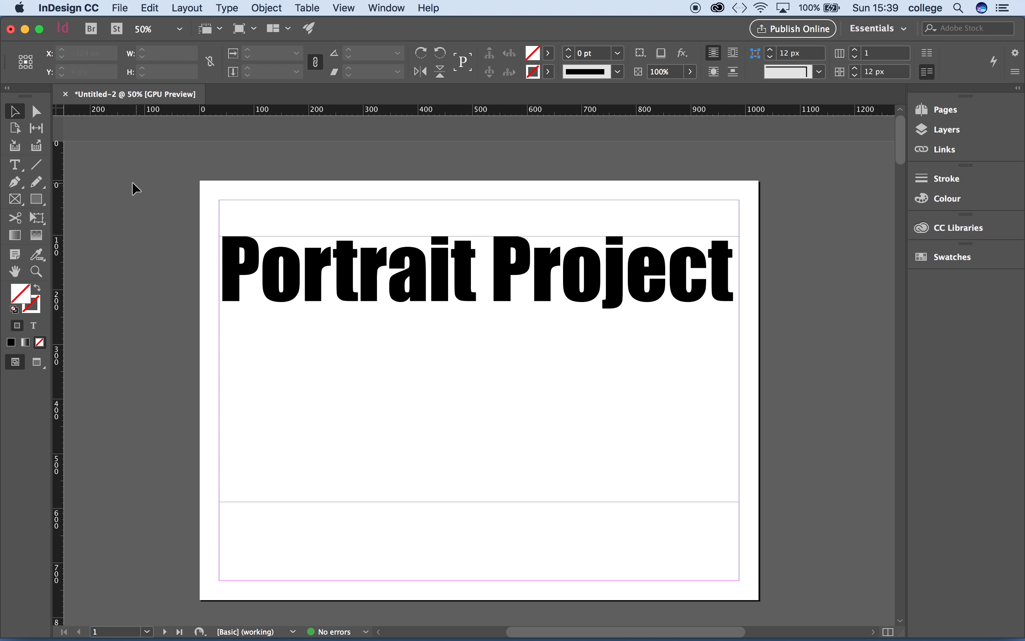
Step: Apply All Caps to the title and break the line before the word "PROJECT"
{"action": "left_click", "coordinate": [278, 275]}
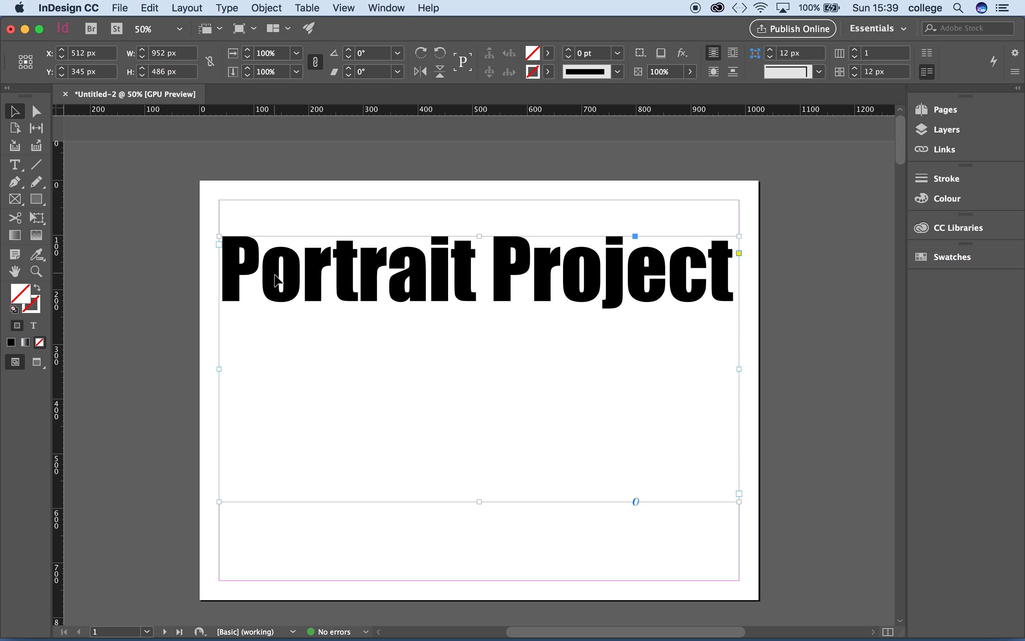
{"action": "left_click", "coordinate": [14, 165]}
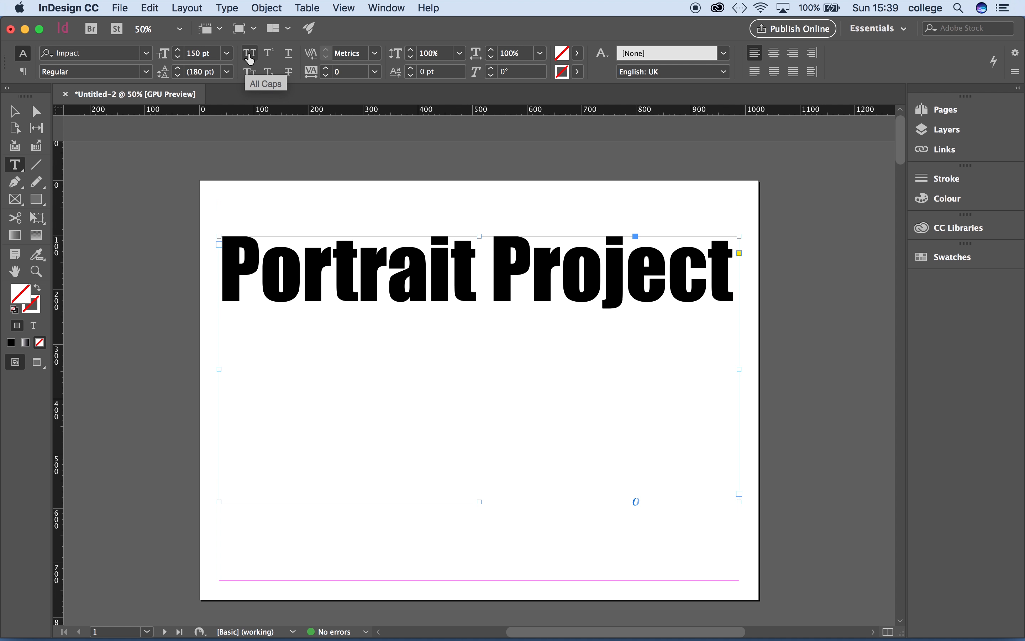
{"action": "left_click", "coordinate": [250, 54]}
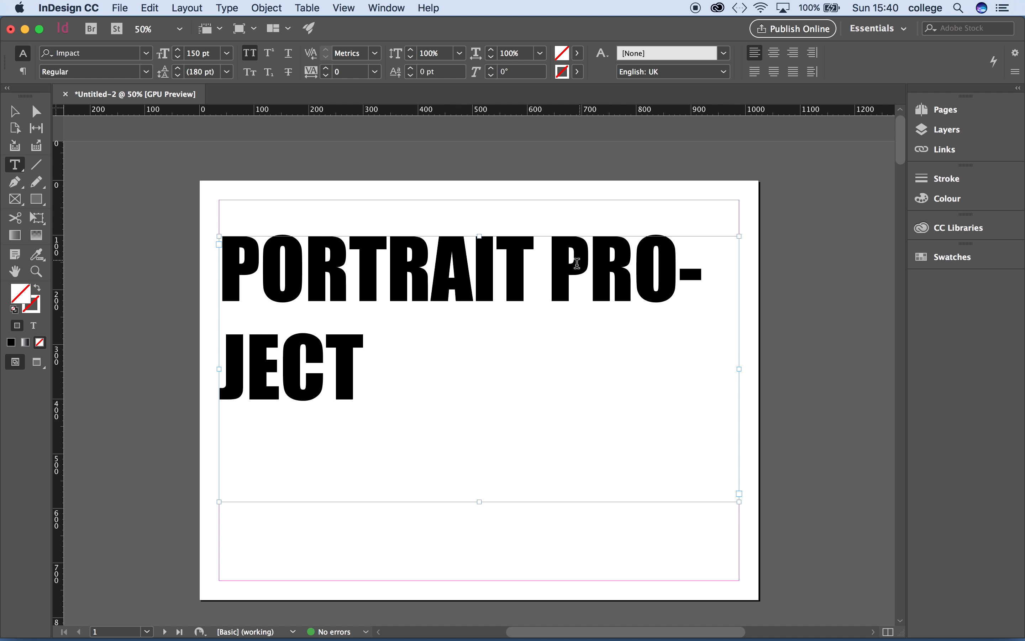
{"action": "left_click", "coordinate": [555, 274]}
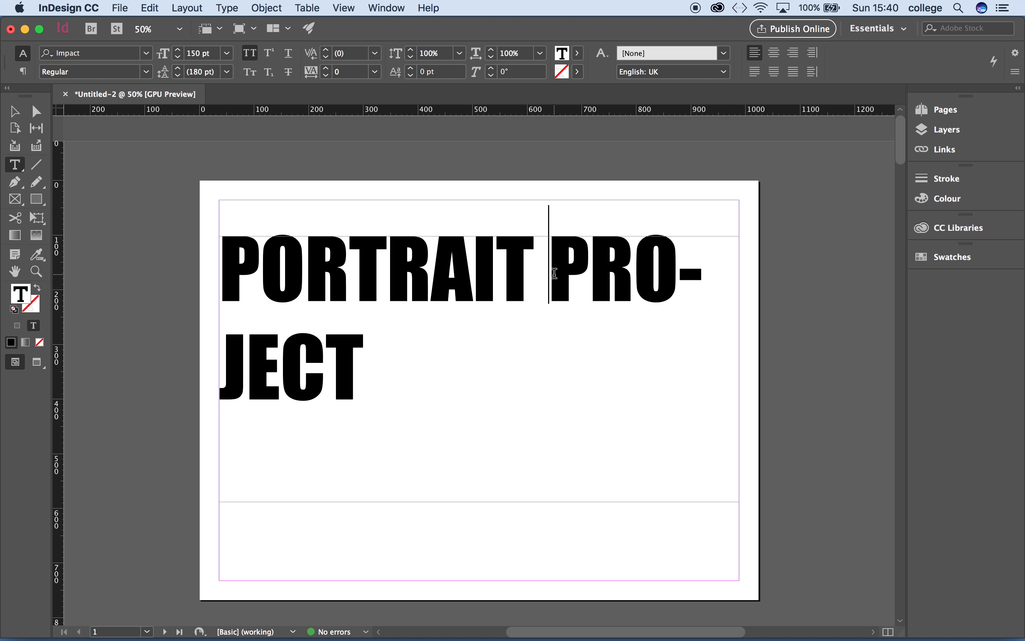
{"action": "key", "text": "Return"}
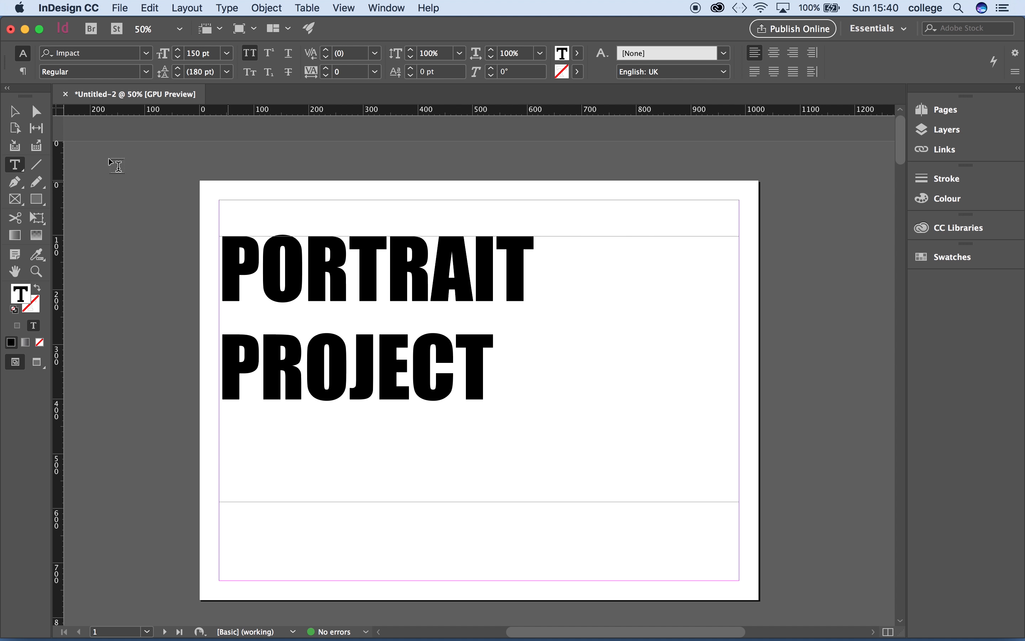
Step: Move the title's text frame down about 18 px and raise its lower edge to a height of about 350 px
{"action": "left_click", "coordinate": [14, 111]}
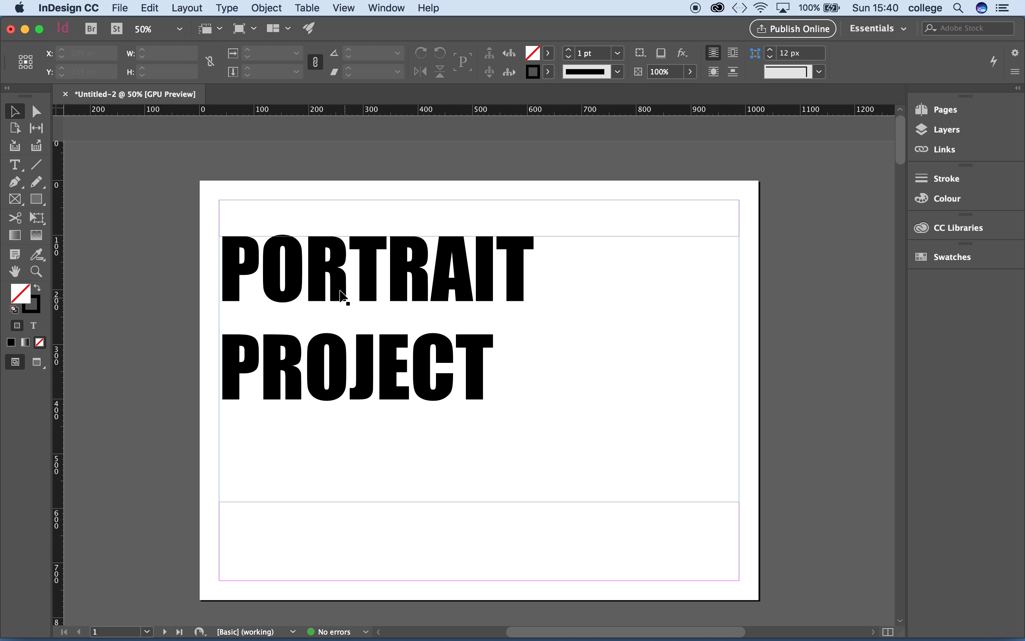
{"action": "mouse_move", "coordinate": [339, 288]}
{"action": "left_mouse_down"}
{"action": "mouse_move", "coordinate": [366, 302]}
{"action": "mouse_move", "coordinate": [343, 309]}
{"action": "left_mouse_up"}
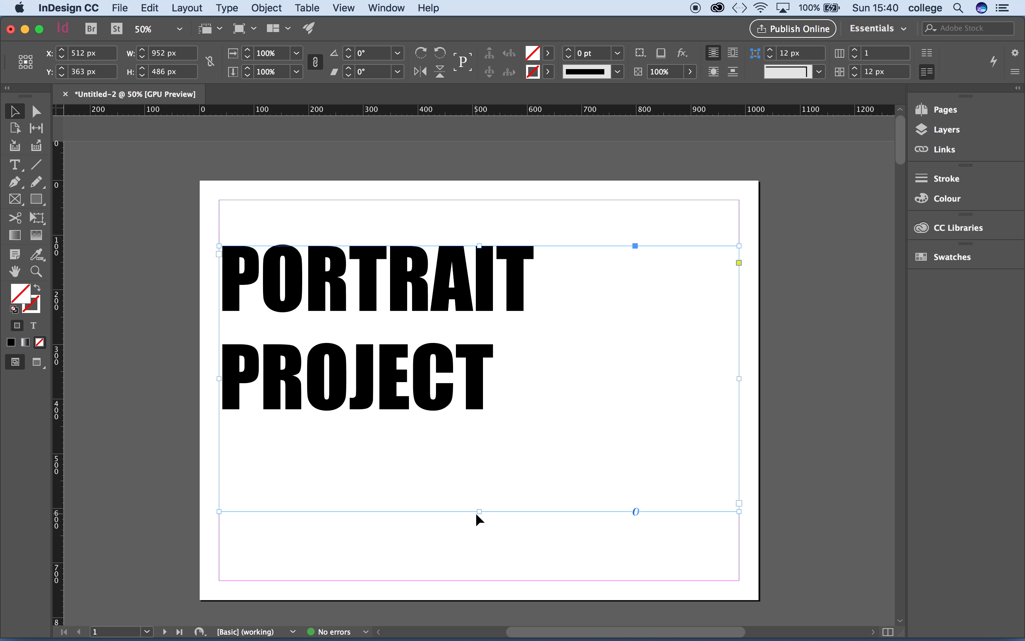
{"action": "left_click_drag", "start_coordinate": [479, 511], "coordinate": [477, 436]}
{"action": "left_click", "coordinate": [153, 287]}
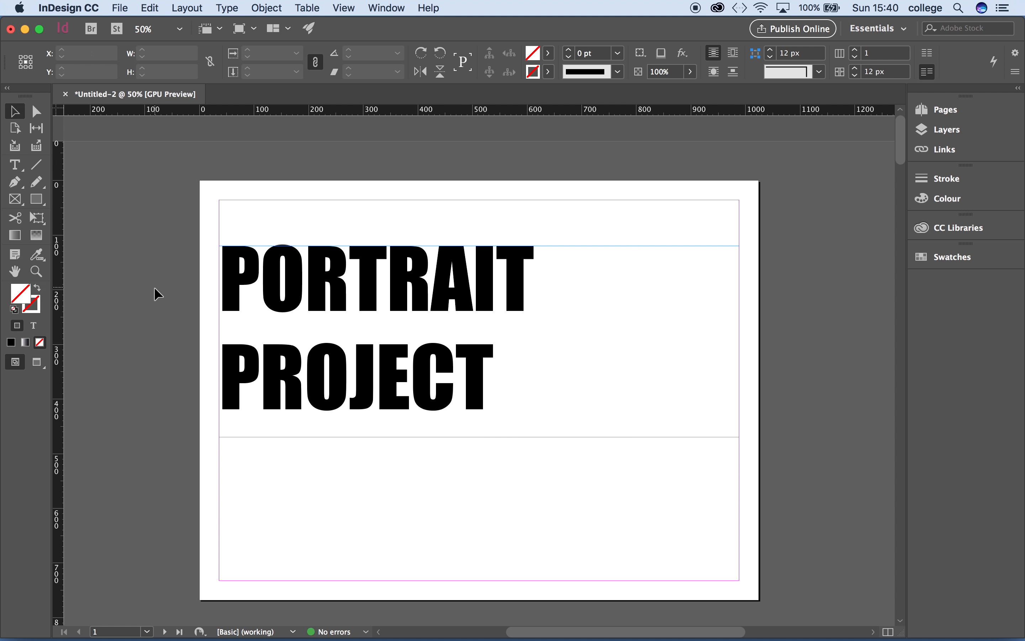
Step: Copy and paste the title's text frame, and place the duplicate below the original, centred at about X 728 px, Y 659 px
{"action": "left_click", "coordinate": [295, 296]}
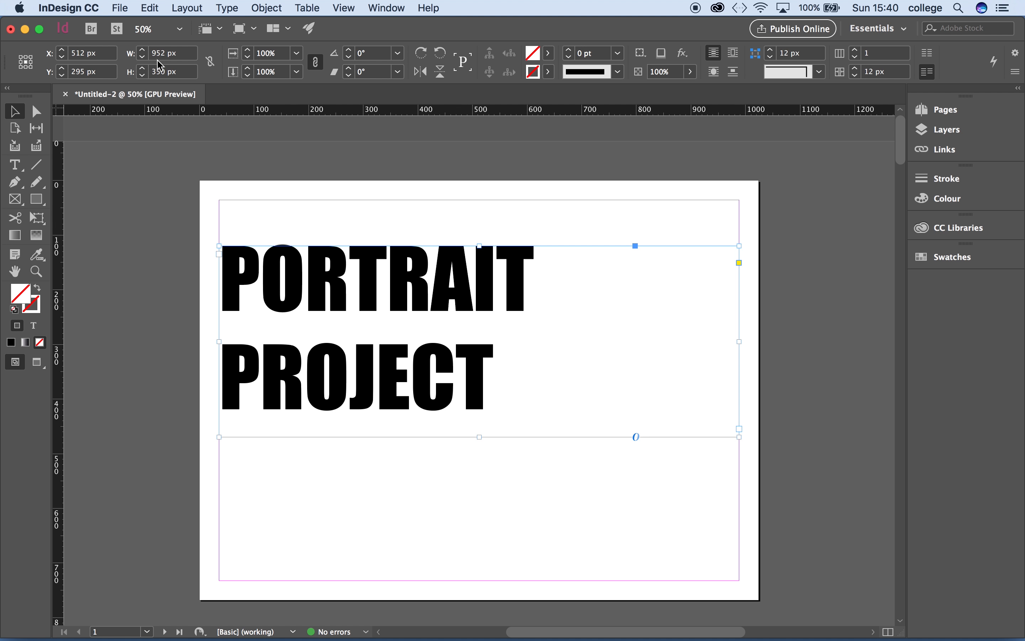
{"action": "left_click", "coordinate": [147, 9]}
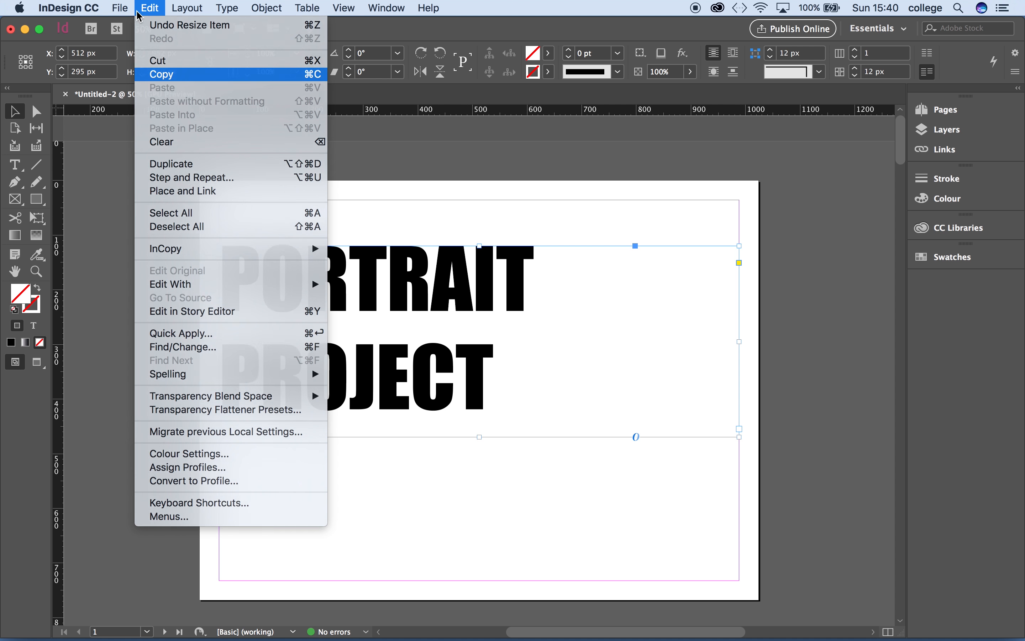
{"action": "left_click", "coordinate": [160, 75]}
{"action": "left_click", "coordinate": [147, 8]}
{"action": "left_click", "coordinate": [161, 88]}
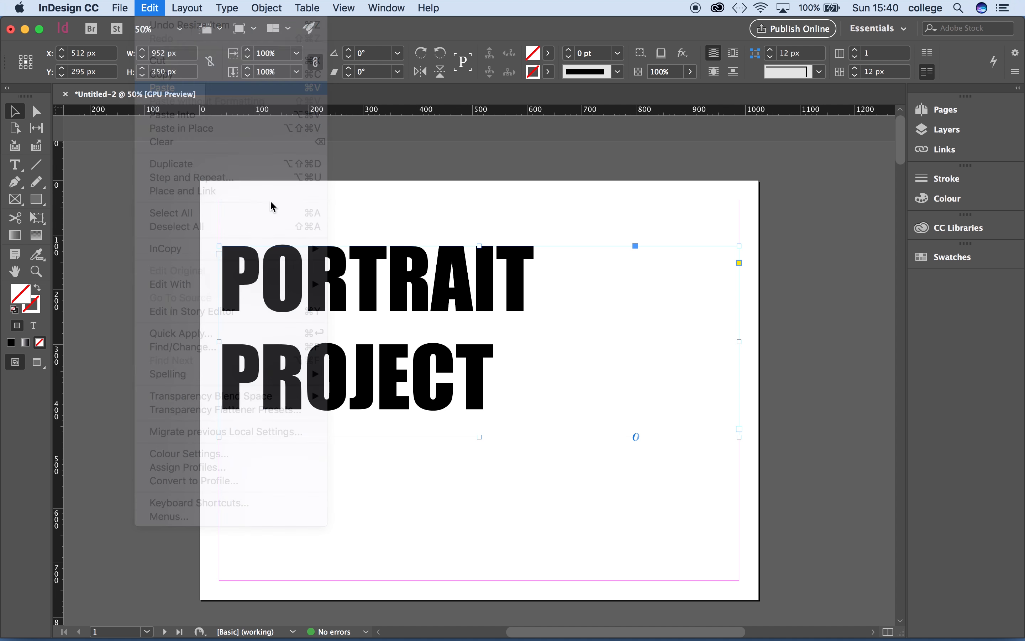
{"action": "left_click_drag", "start_coordinate": [334, 315], "coordinate": [452, 474]}
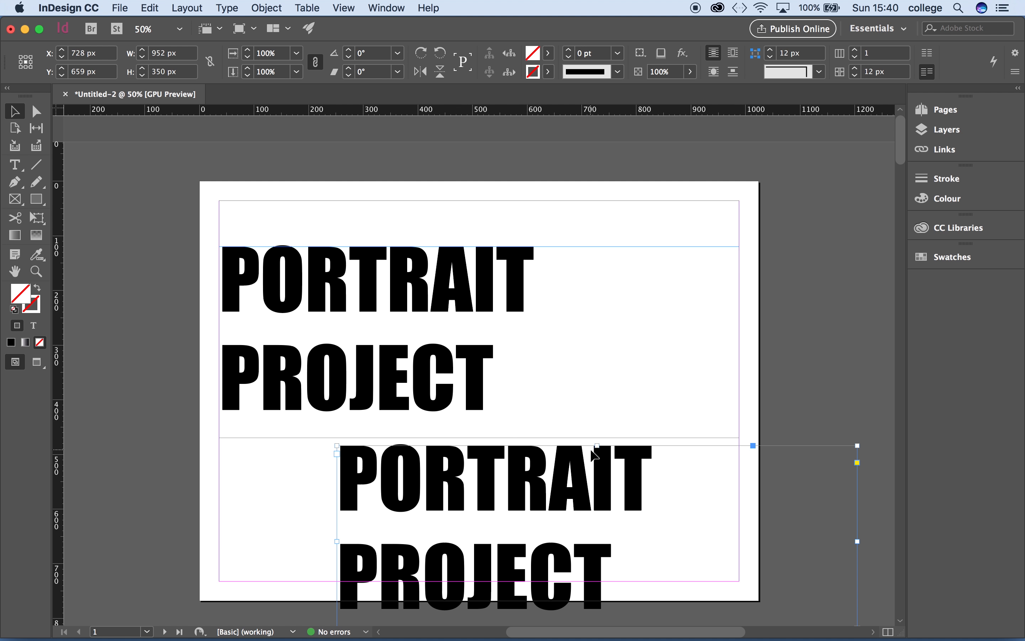
Step: Replace all the text in the duplicated frame with the author's full name
{"action": "key", "text": "t"}
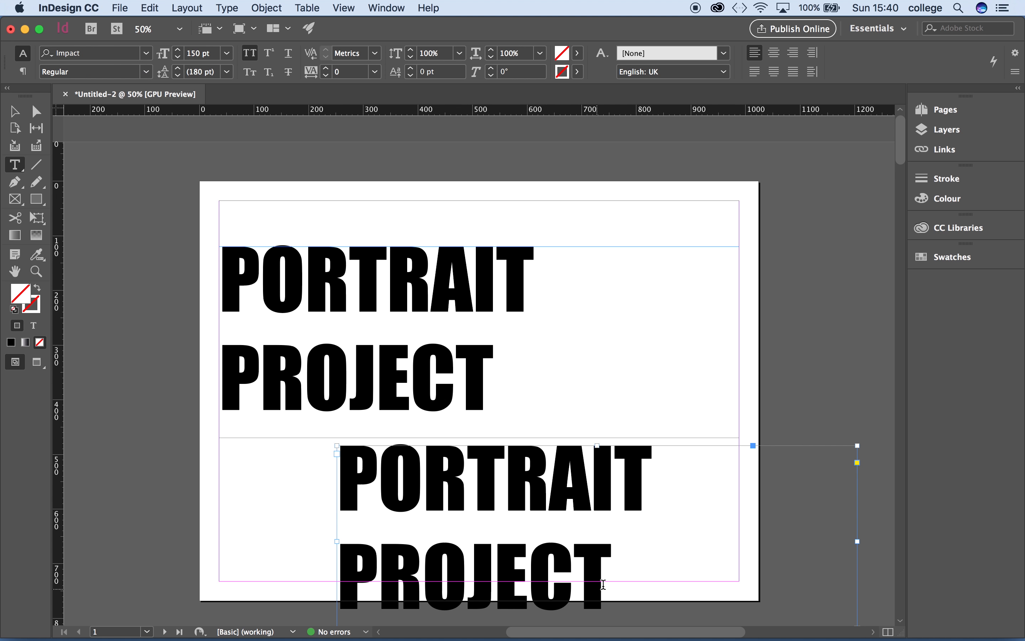
{"action": "left_click_drag", "start_coordinate": [603, 584], "coordinate": [337, 482]}
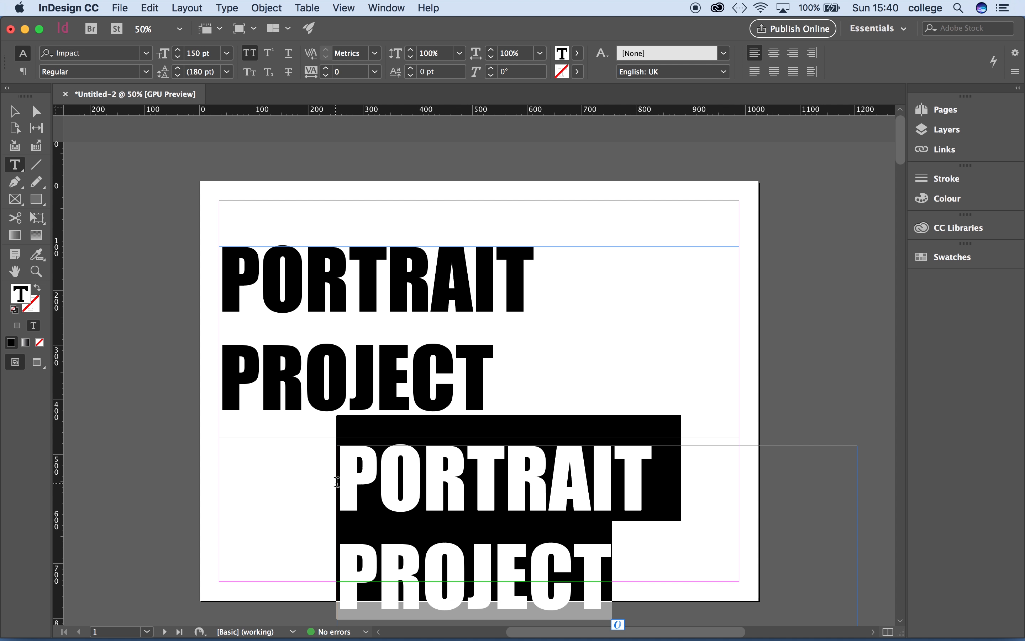
{"action": "type", "text": "DOUG LORD"}
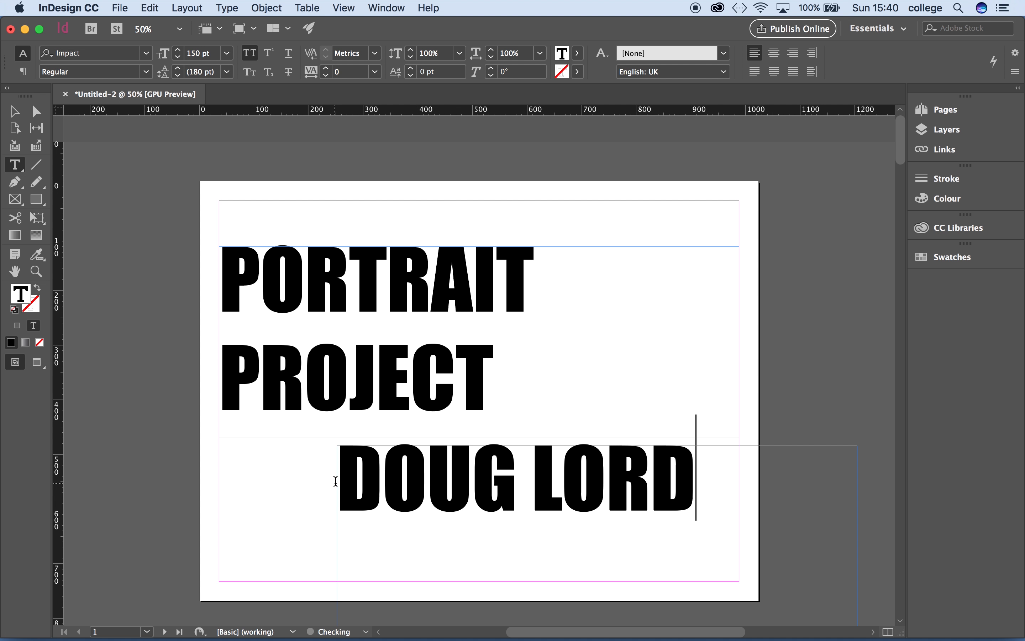
Step: Shift the author name's frame about 58 px to the left and set its font size to 100 pt
{"action": "left_click", "coordinate": [14, 111]}
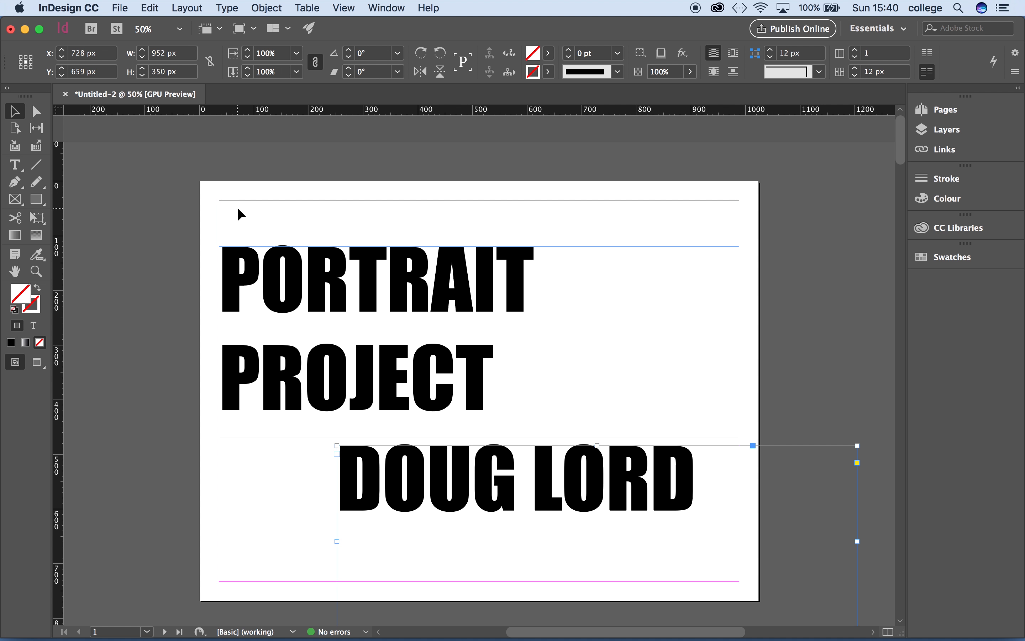
{"action": "left_click_drag", "start_coordinate": [450, 498], "coordinate": [417, 503]}
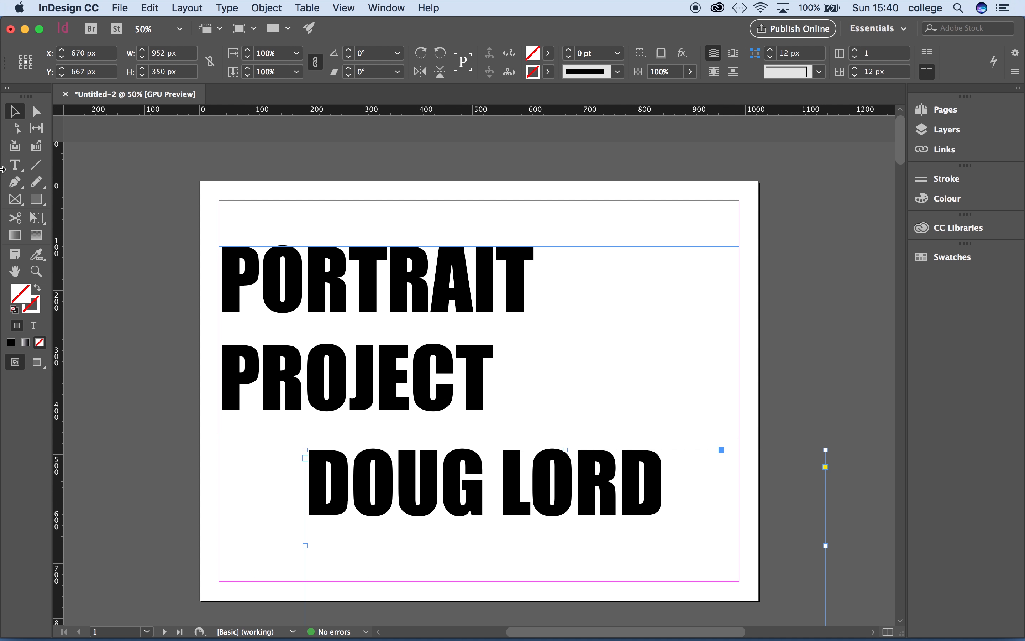
{"action": "left_click", "coordinate": [16, 167]}
{"action": "left_click", "coordinate": [203, 53]}
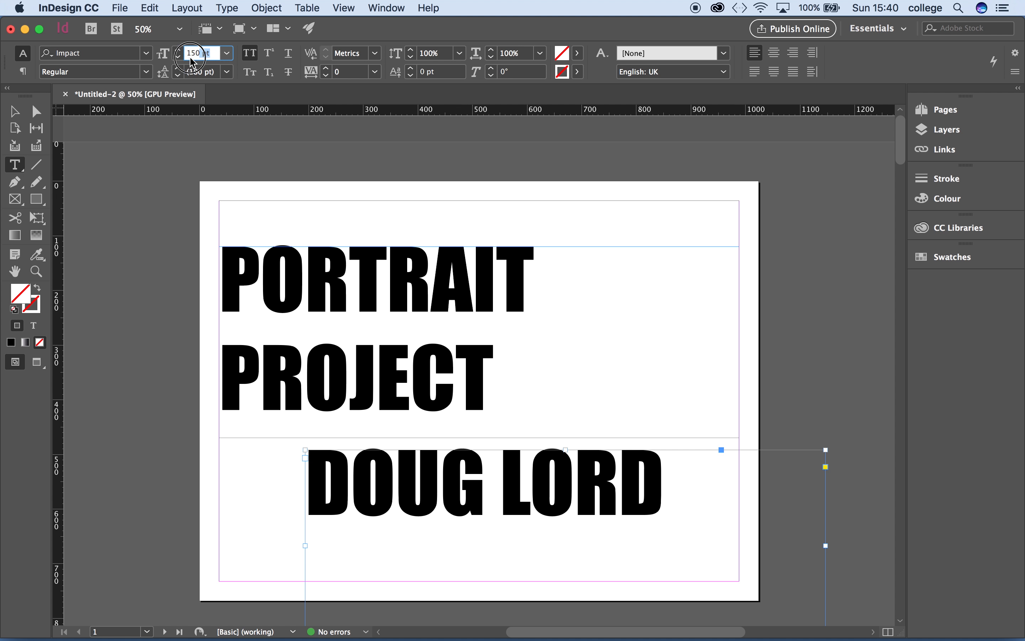
{"action": "type", "text": "100"}
{"action": "key", "text": "Return"}
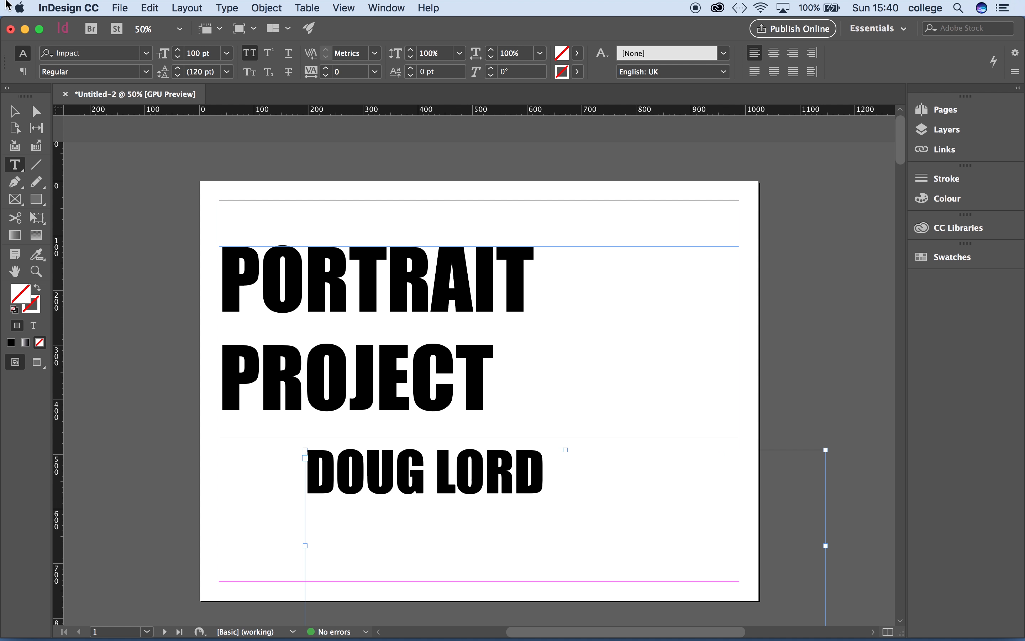
Step: Move the author name's frame about 196 px to the right and shrink it around the text to about 450 by 96 px
{"action": "left_click", "coordinate": [14, 111]}
{"action": "left_click_drag", "start_coordinate": [414, 474], "coordinate": [523, 488]}
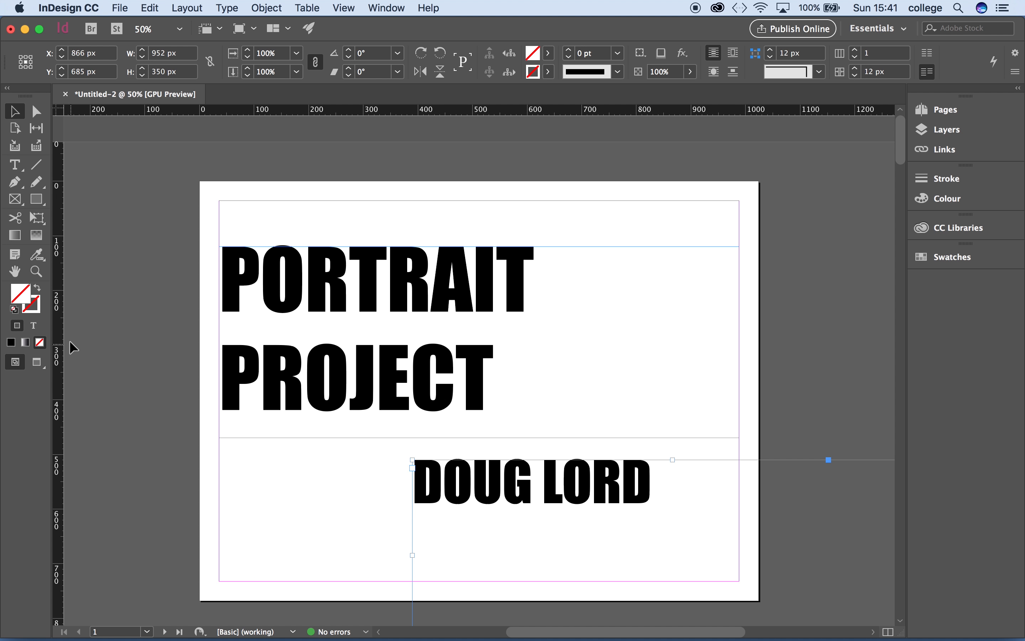
{"action": "left_click", "coordinate": [15, 271]}
{"action": "left_click_drag", "start_coordinate": [356, 458], "coordinate": [290, 404]}
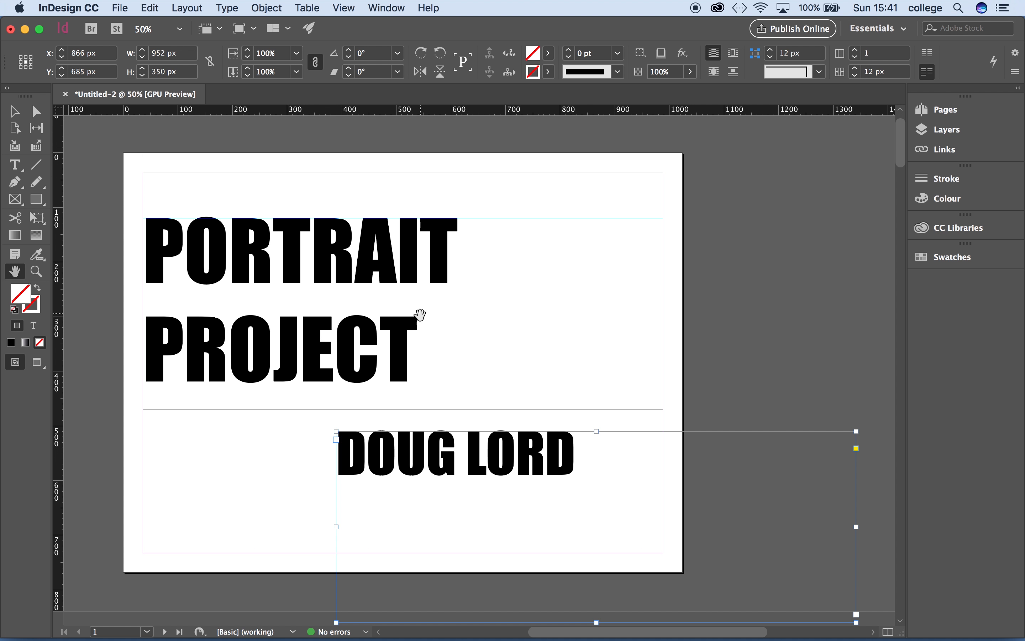
{"action": "left_click", "coordinate": [12, 113]}
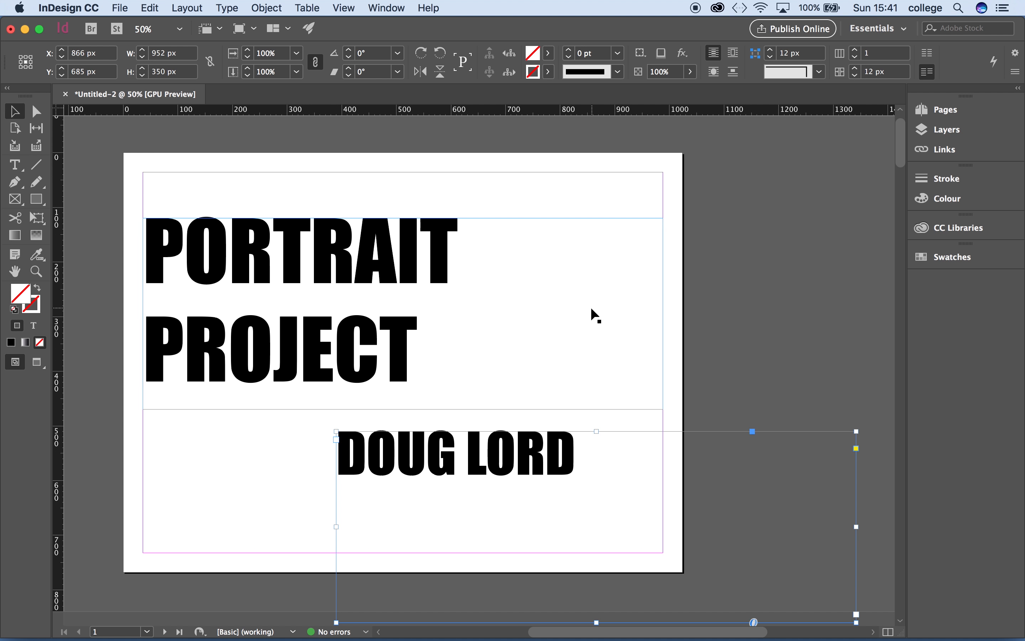
{"action": "key", "text": "space"}
{"action": "mouse_move", "coordinate": [547, 363]}
{"action": "left_mouse_down"}
{"action": "mouse_move", "coordinate": [574, 331]}
{"action": "mouse_move", "coordinate": [522, 339]}
{"action": "mouse_move", "coordinate": [508, 327]}
{"action": "mouse_move", "coordinate": [502, 337]}
{"action": "mouse_move", "coordinate": [521, 348]}
{"action": "mouse_move", "coordinate": [490, 349]}
{"action": "mouse_move", "coordinate": [533, 392]}
{"action": "mouse_move", "coordinate": [577, 389]}
{"action": "mouse_move", "coordinate": [488, 366]}
{"action": "mouse_move", "coordinate": [551, 369]}
{"action": "mouse_move", "coordinate": [543, 361]}
{"action": "left_mouse_up"}
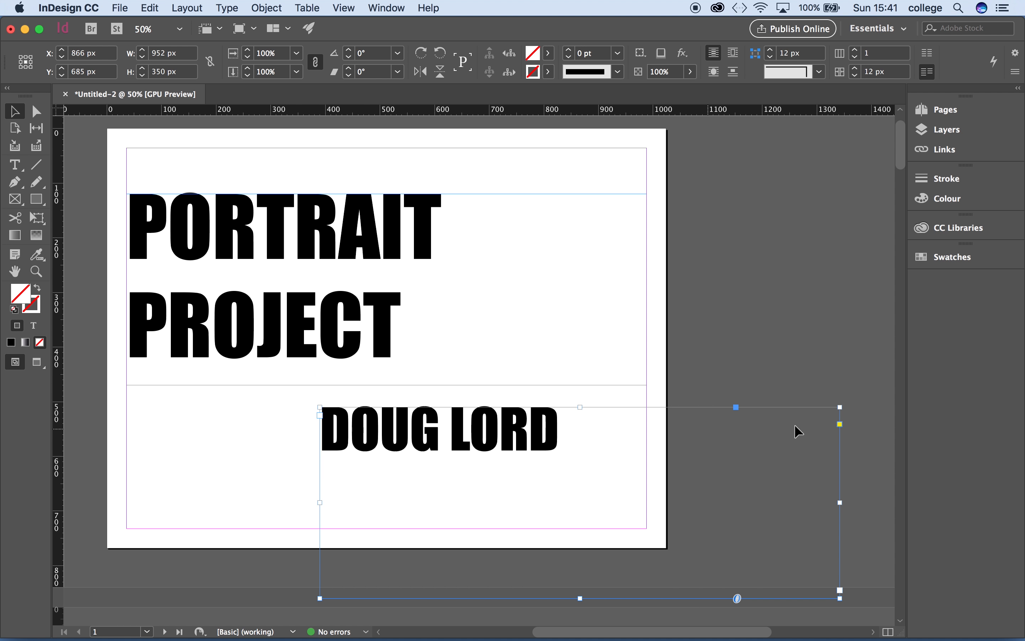
{"action": "left_click_drag", "start_coordinate": [841, 600], "coordinate": [565, 459]}
{"action": "left_click", "coordinate": [700, 466]}
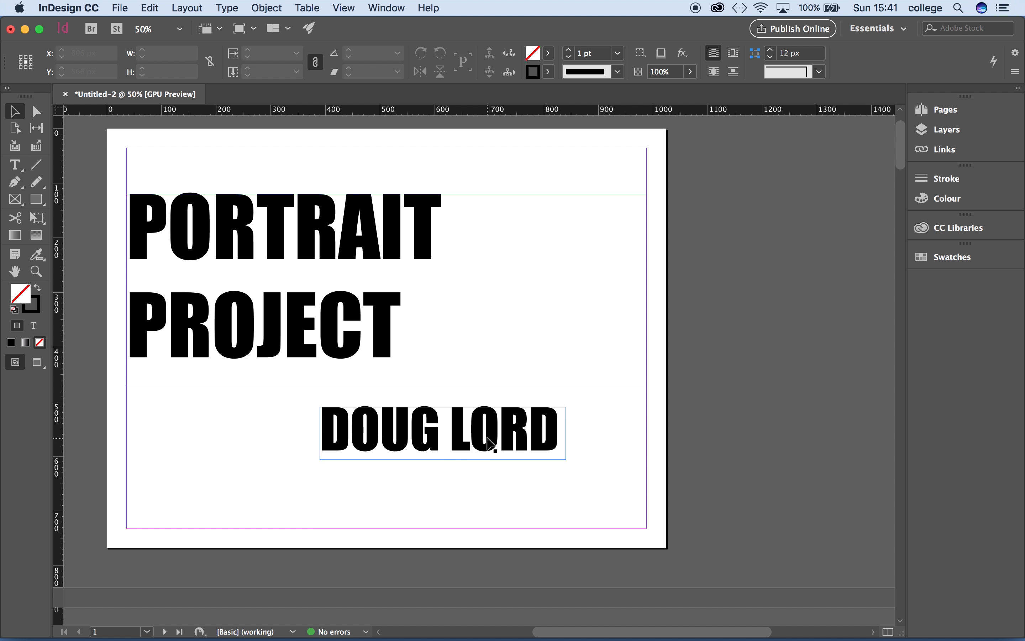
Step: Align the author name's frame with the lower-right corner of the page margins
{"action": "left_click_drag", "start_coordinate": [489, 440], "coordinate": [575, 513]}
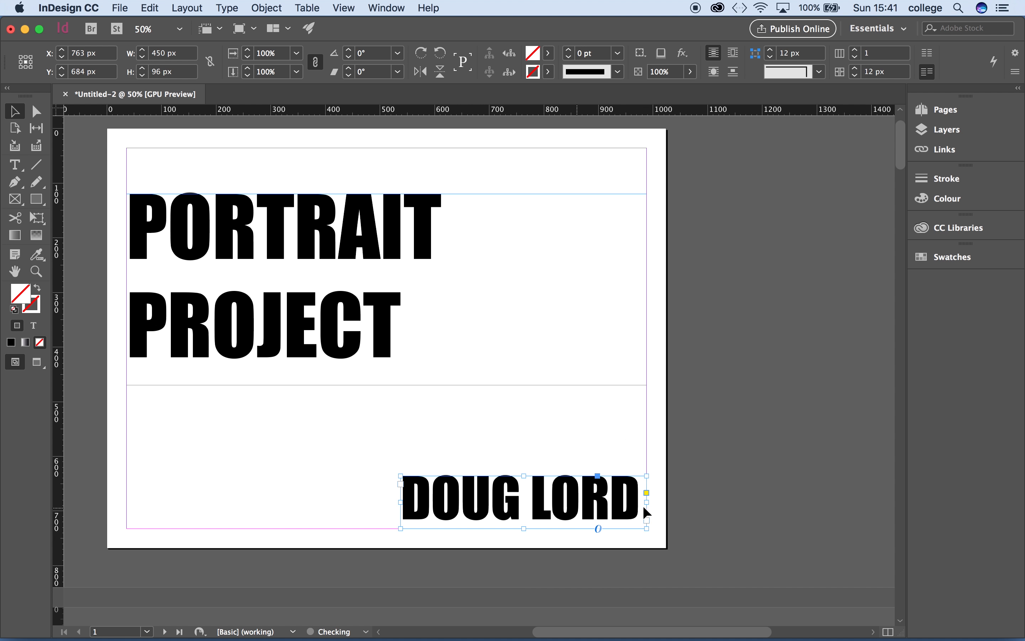
{"action": "left_click", "coordinate": [747, 474]}
{"action": "left_click_drag", "start_coordinate": [355, 346], "coordinate": [443, 370]}
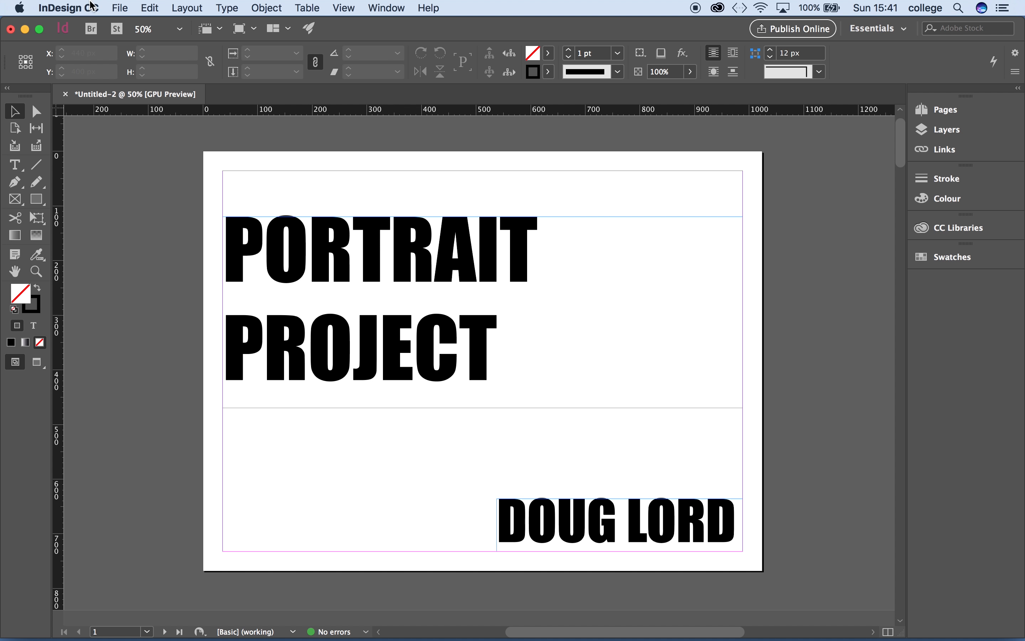
{"action": "left_click", "coordinate": [18, 165]}
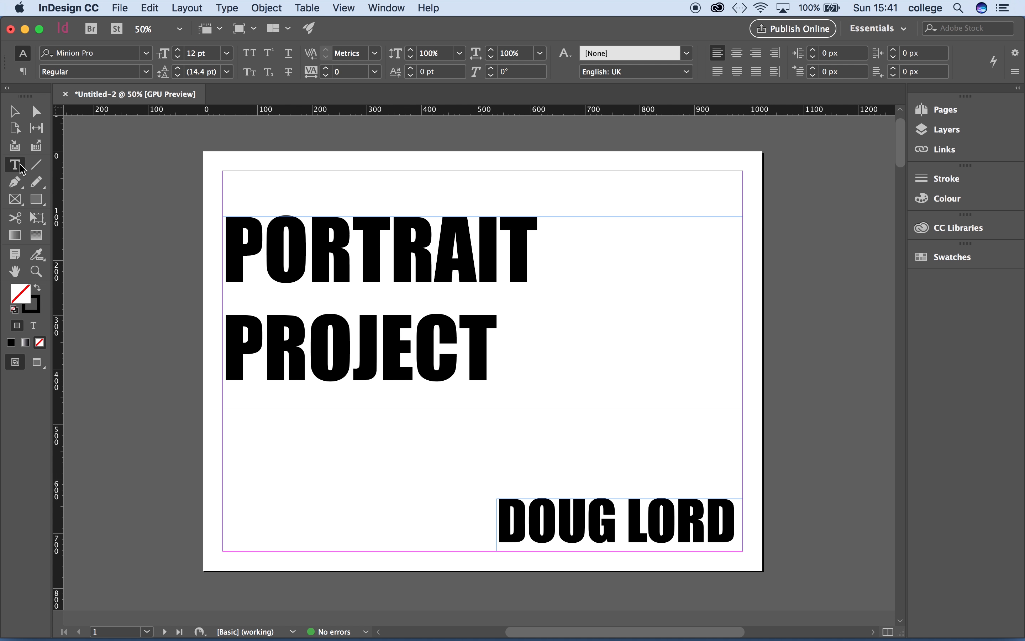
{"action": "left_click", "coordinate": [14, 111]}
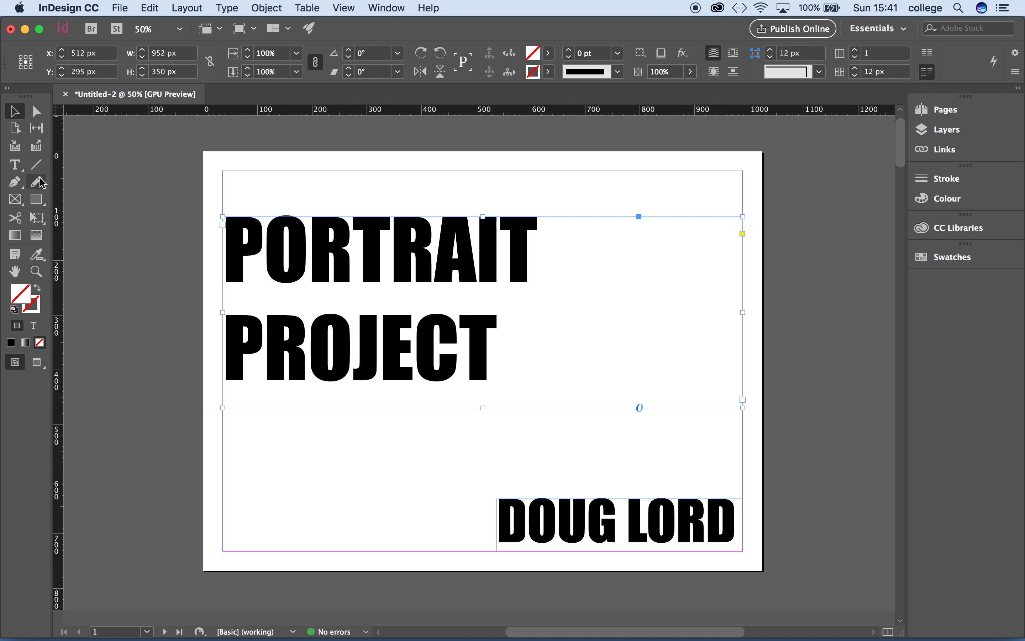
Step: Fill the title's text frame with RGB Magenta
{"action": "left_click", "coordinate": [17, 169]}
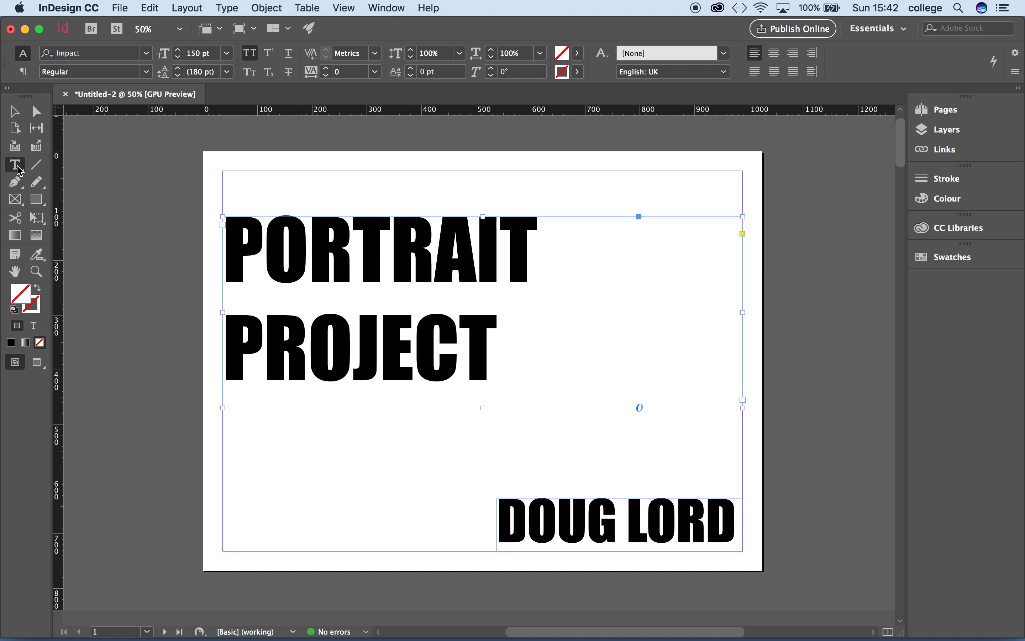
{"action": "left_click", "coordinate": [577, 54]}
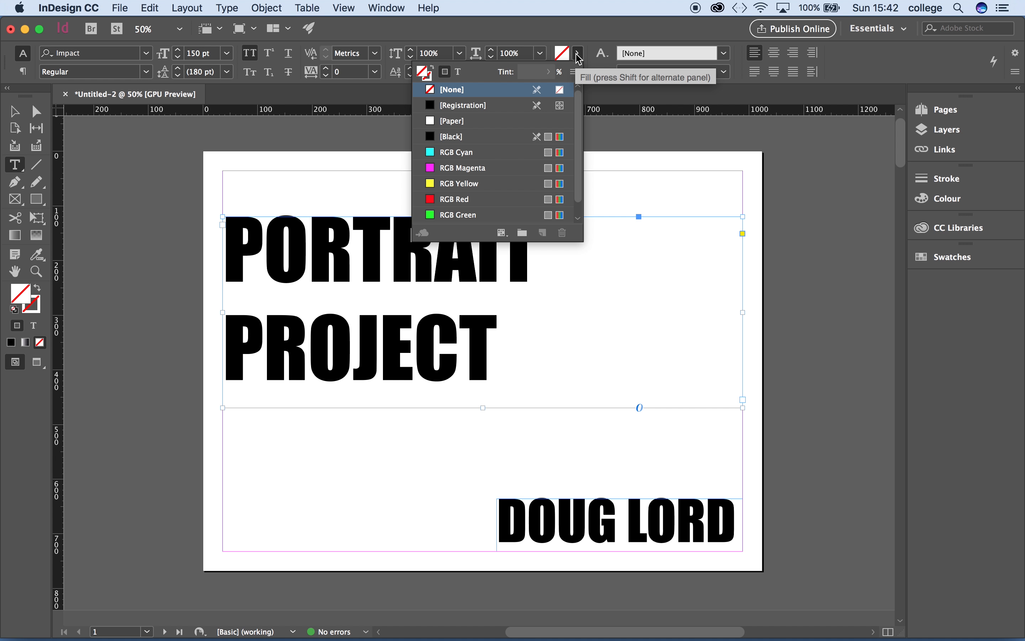
{"action": "left_click", "coordinate": [449, 169]}
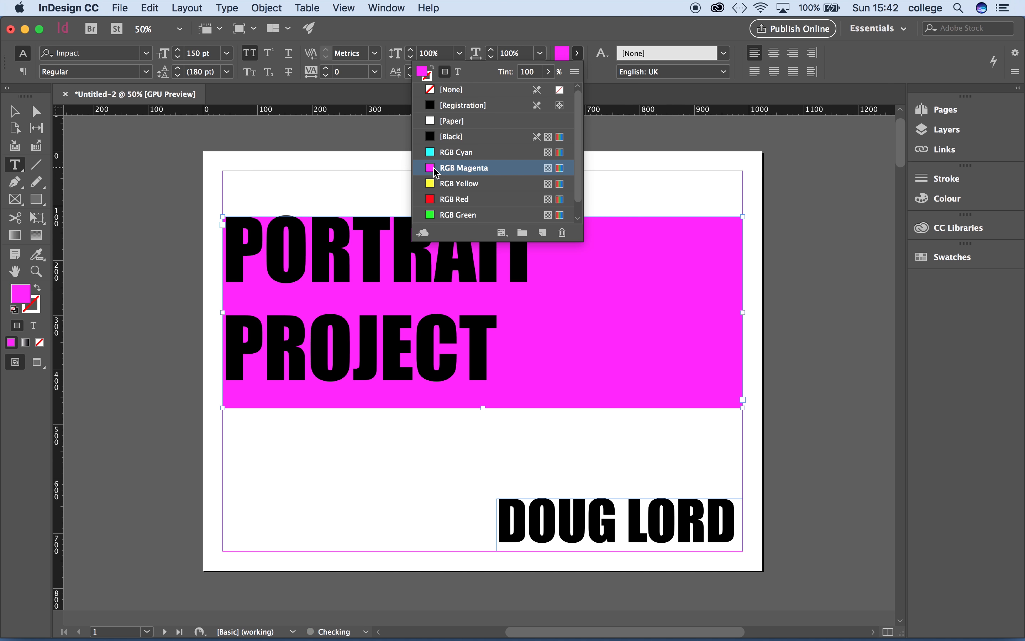
{"action": "left_click", "coordinate": [14, 111]}
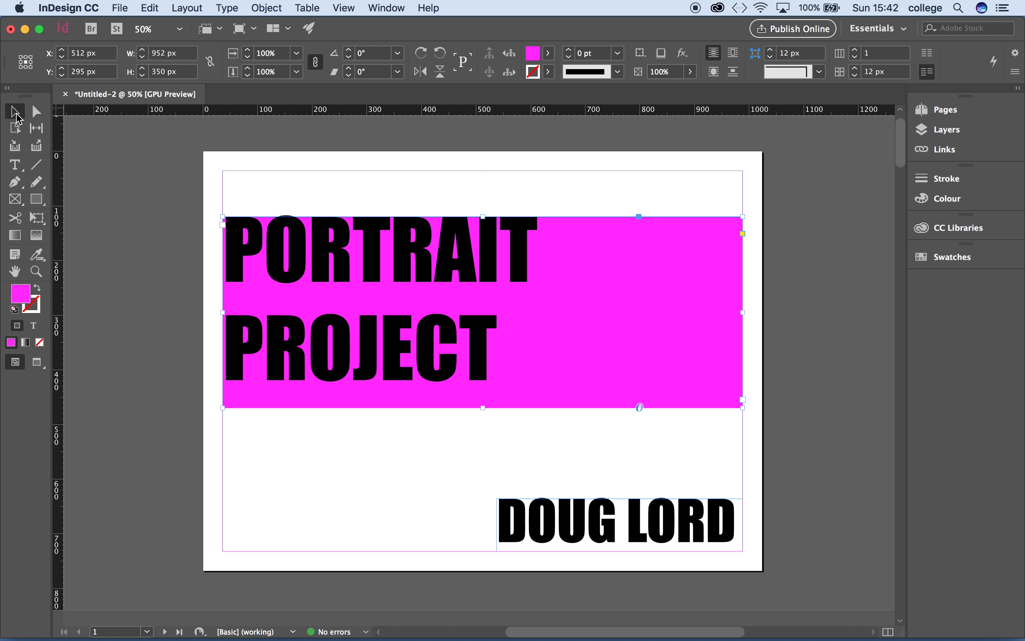
{"action": "left_click", "coordinate": [191, 214]}
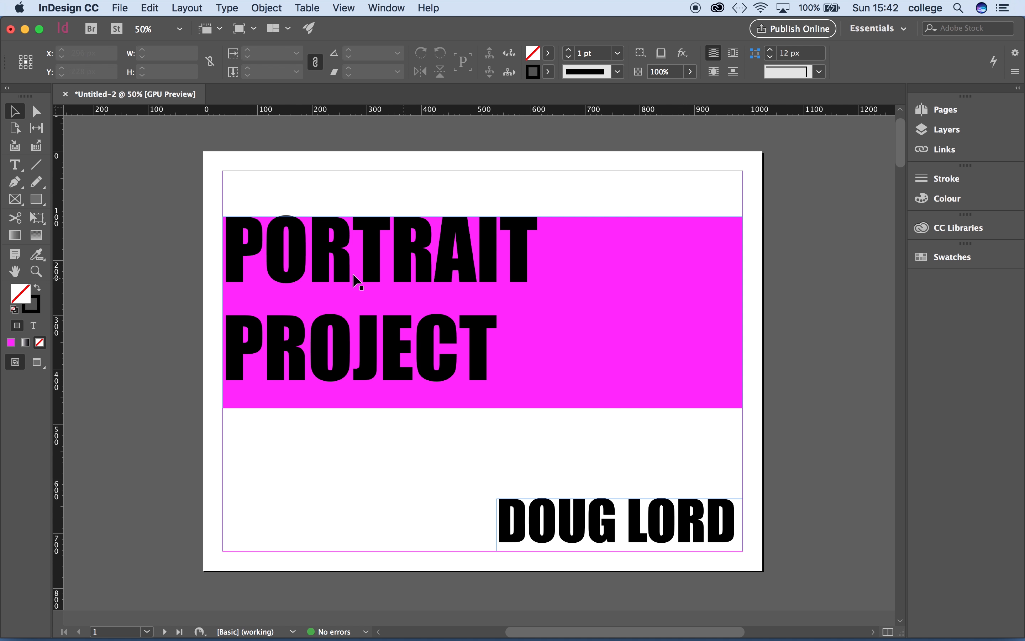
Step: Remove the magenta fill from the title's text frame by setting its fill to None
{"action": "left_click", "coordinate": [554, 277]}
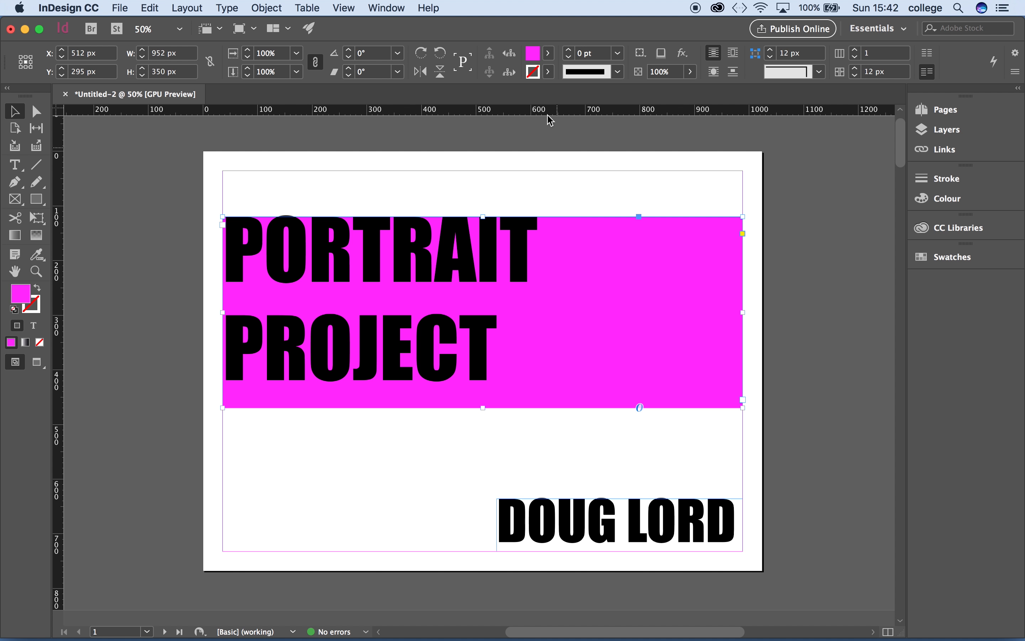
{"action": "left_click", "coordinate": [550, 54]}
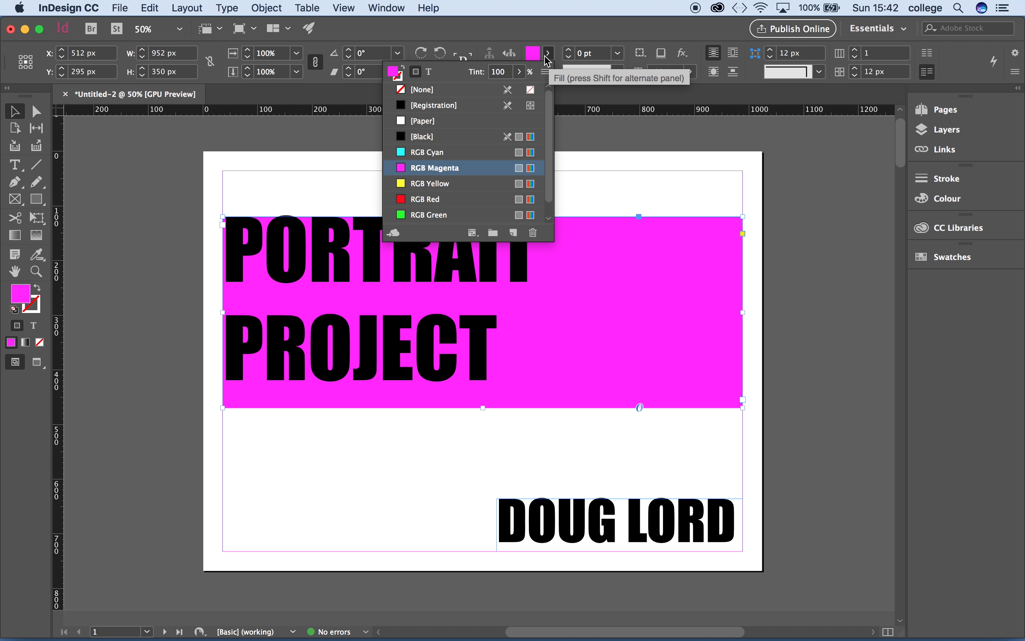
{"action": "left_click", "coordinate": [420, 90]}
{"action": "left_click", "coordinate": [369, 149]}
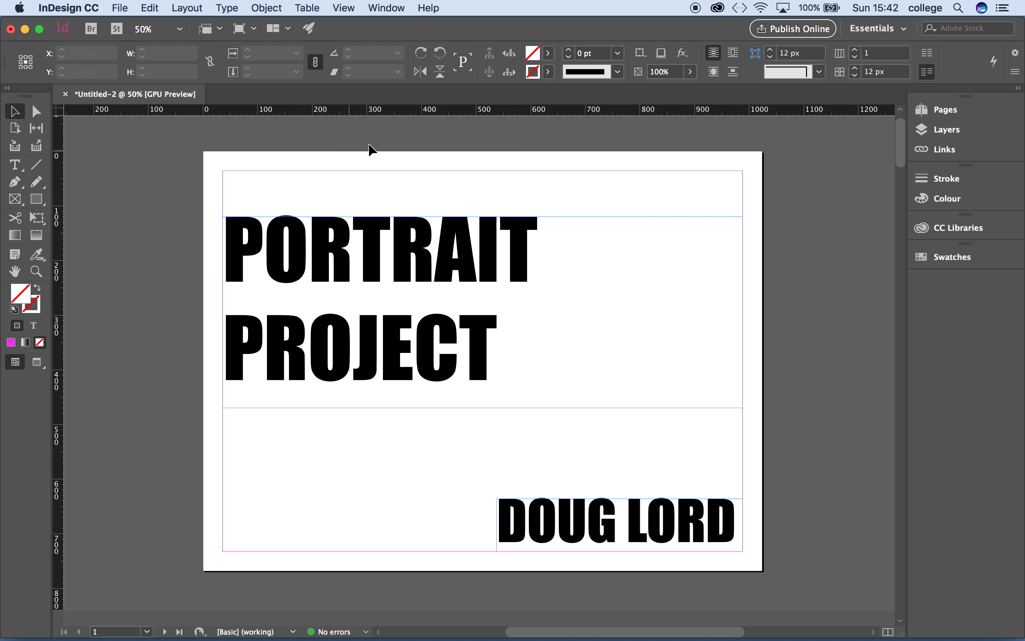
Step: Set the fill colour of the title's text, rather than its frame, to RGB Magenta
{"action": "left_click", "coordinate": [298, 261]}
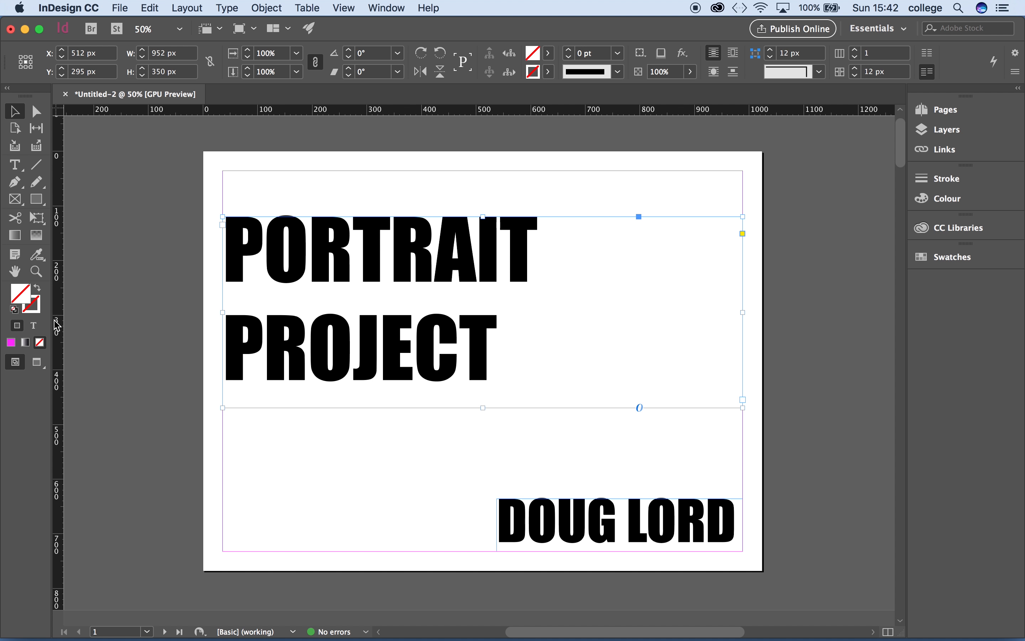
{"action": "left_click", "coordinate": [33, 327]}
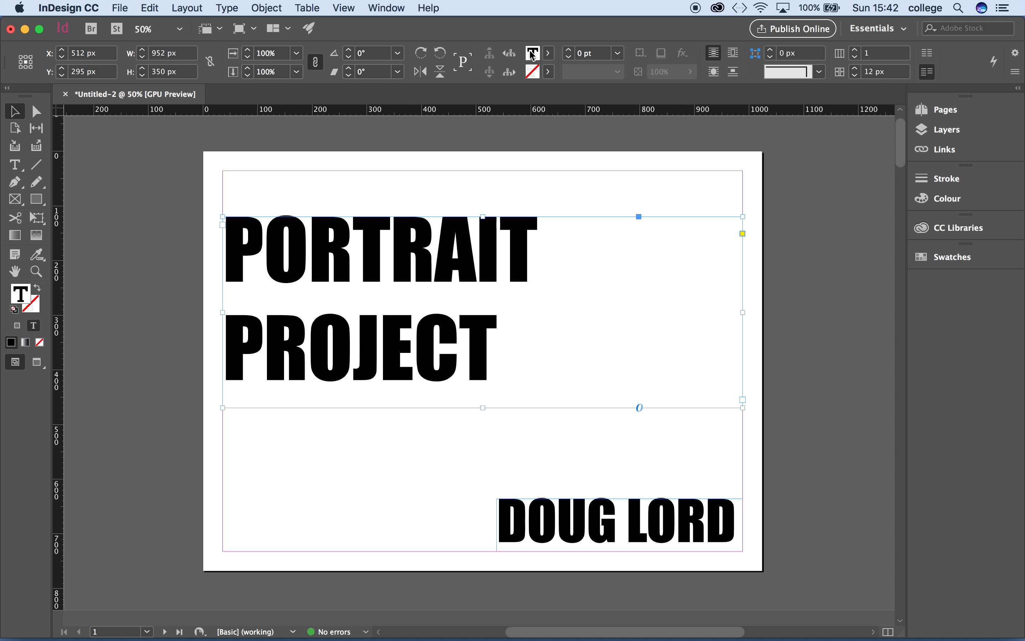
{"action": "left_click", "coordinate": [549, 53]}
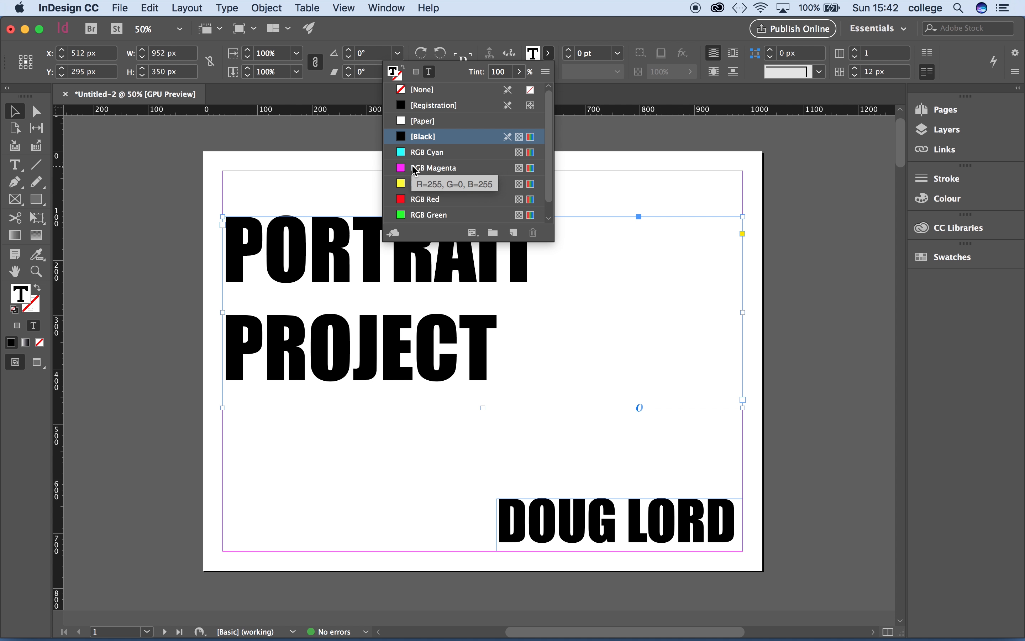
{"action": "left_click", "coordinate": [428, 167]}
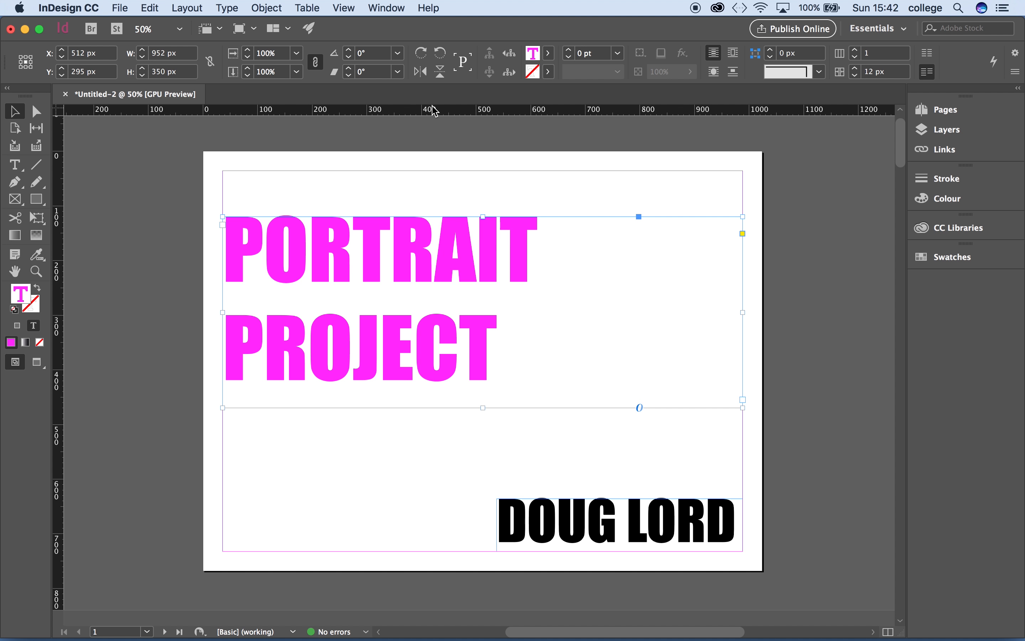
Step: Change the title's text colour to the custom yellow ffe558
{"action": "double_click", "coordinate": [21, 296]}
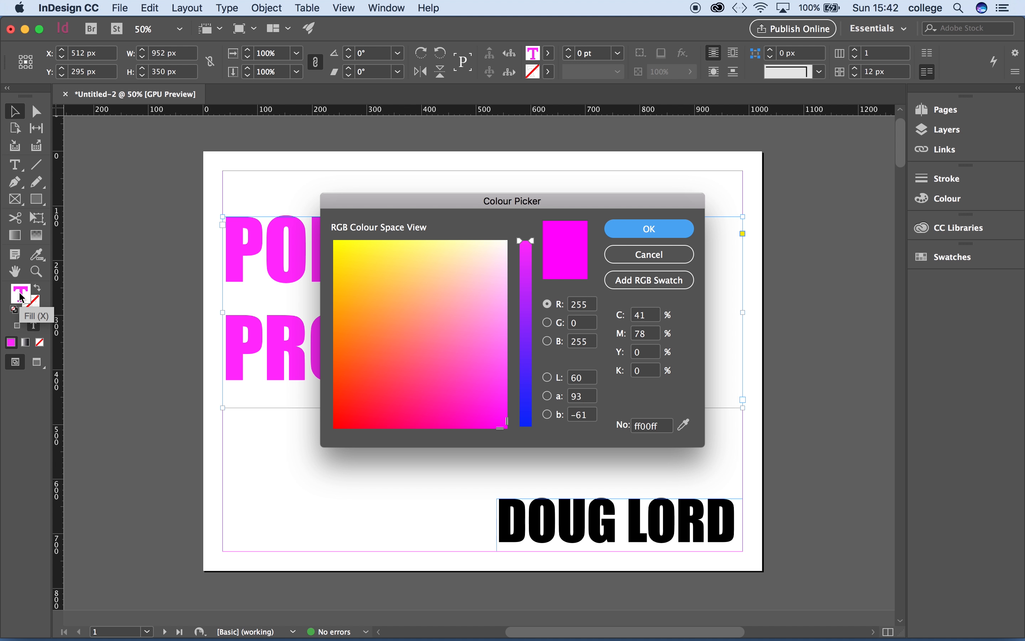
{"action": "left_click_drag", "start_coordinate": [452, 343], "coordinate": [394, 258]}
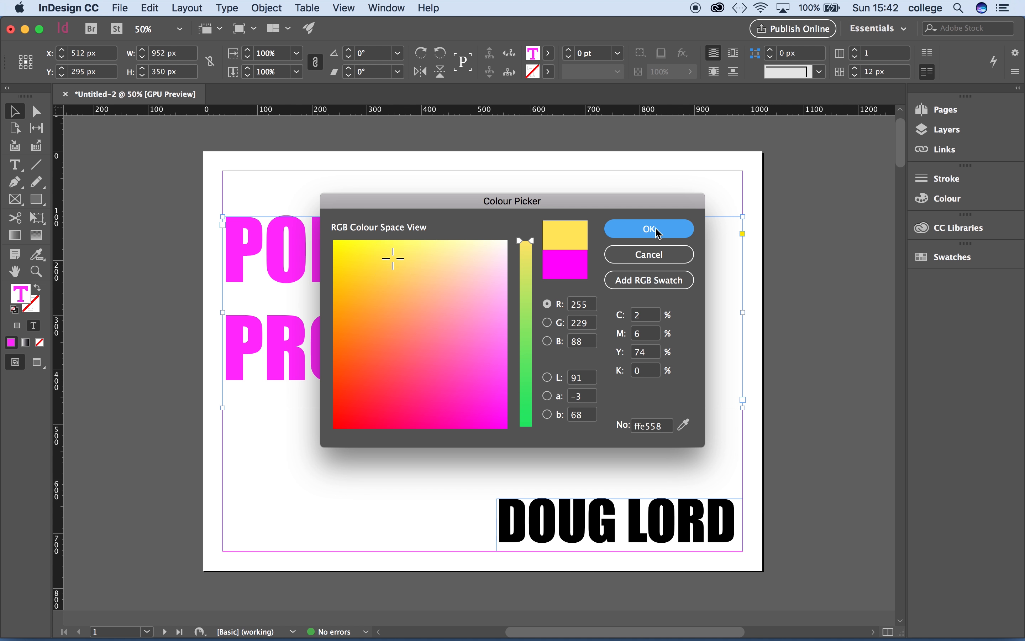
{"action": "left_click", "coordinate": [652, 229]}
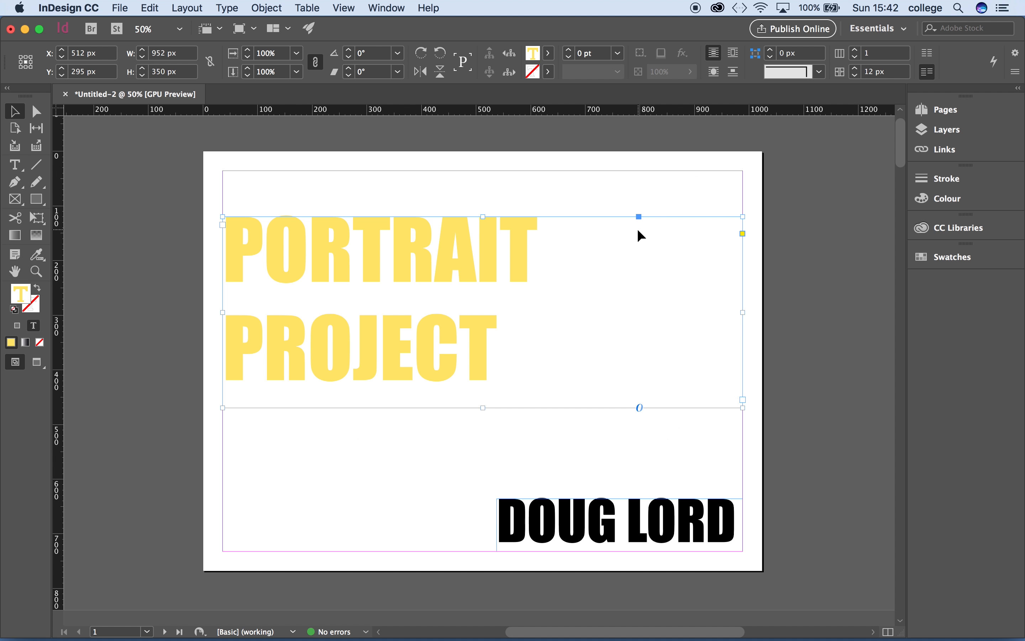
Step: Change the title's text colour to a custom coral pink
{"action": "double_click", "coordinate": [20, 296]}
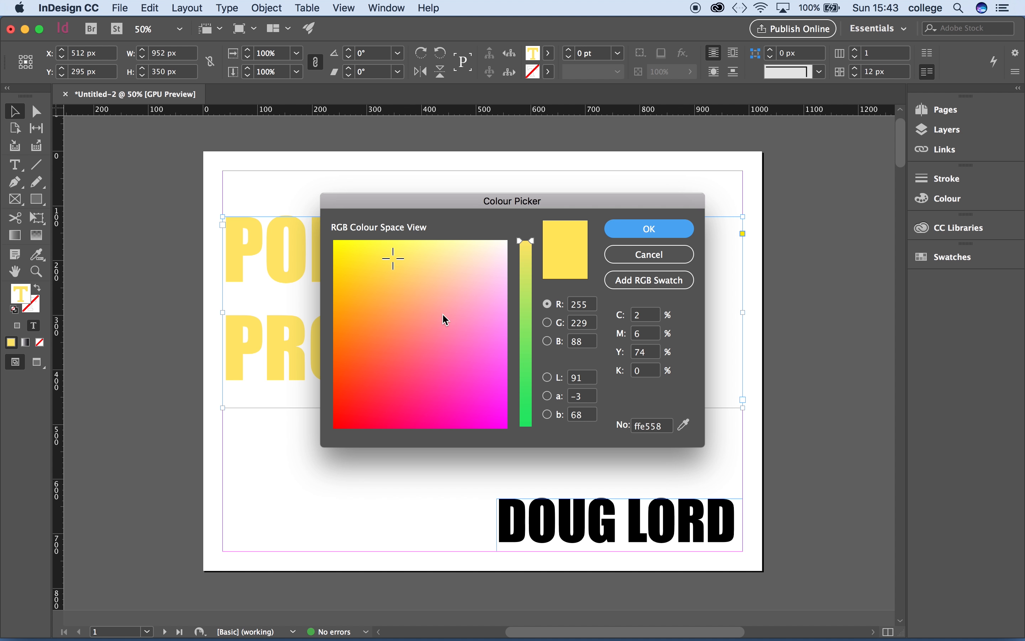
{"action": "left_click_drag", "start_coordinate": [433, 318], "coordinate": [439, 331]}
{"action": "left_click", "coordinate": [619, 236]}
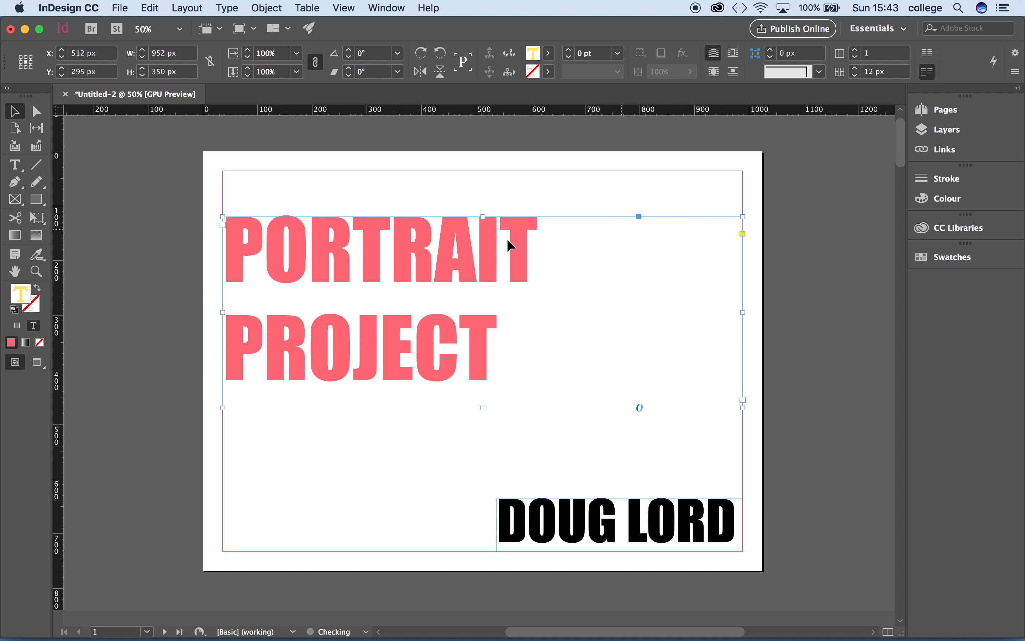
{"action": "left_click", "coordinate": [174, 222]}
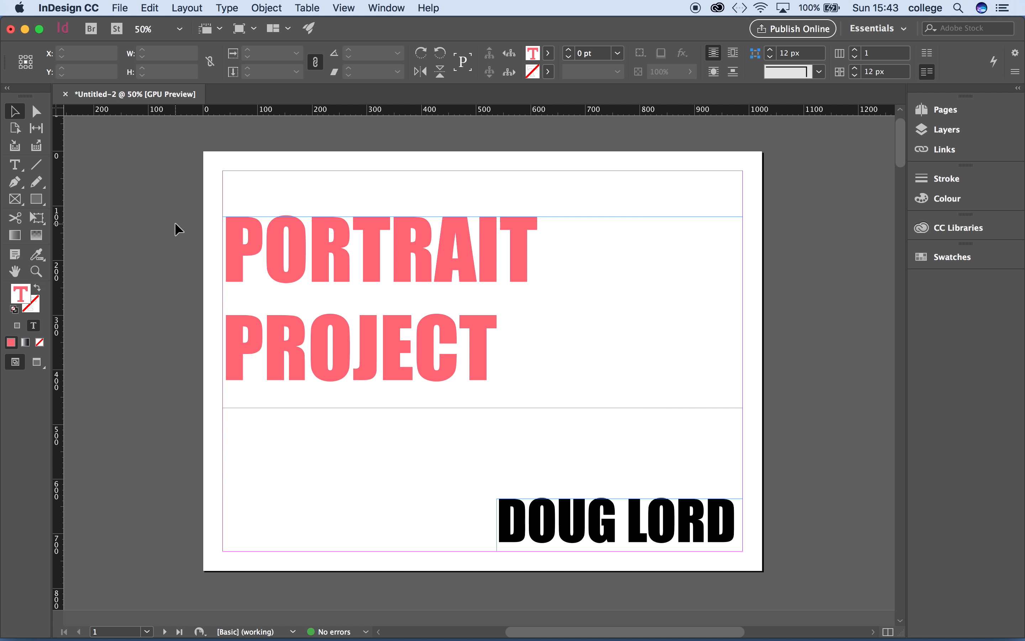
Step: Set the author name's text colour to a muted pink of R=208, G=101, B=122
{"action": "left_click", "coordinate": [548, 519]}
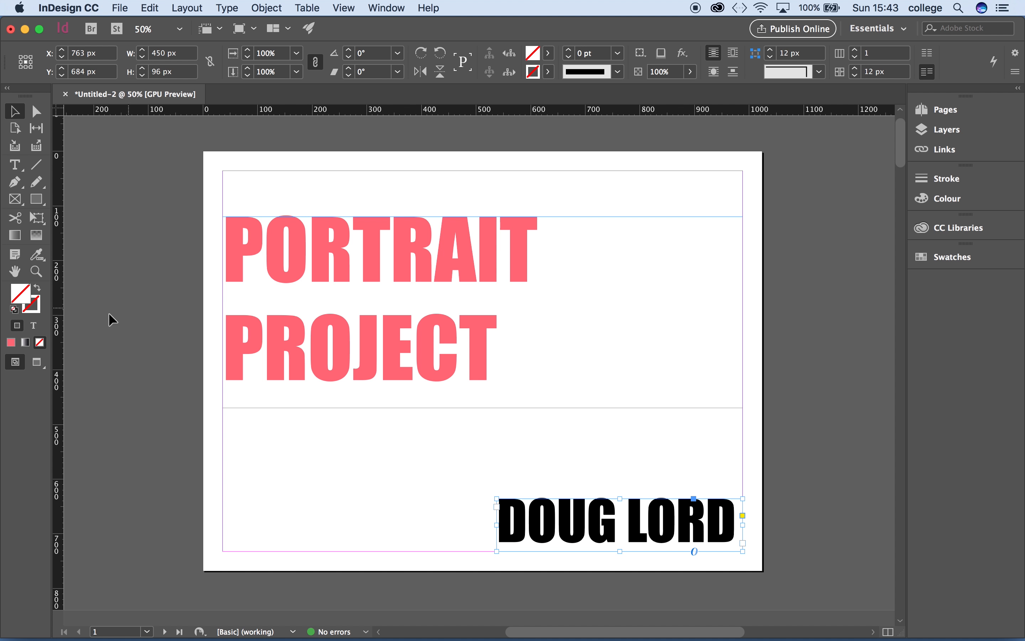
{"action": "left_click", "coordinate": [34, 327]}
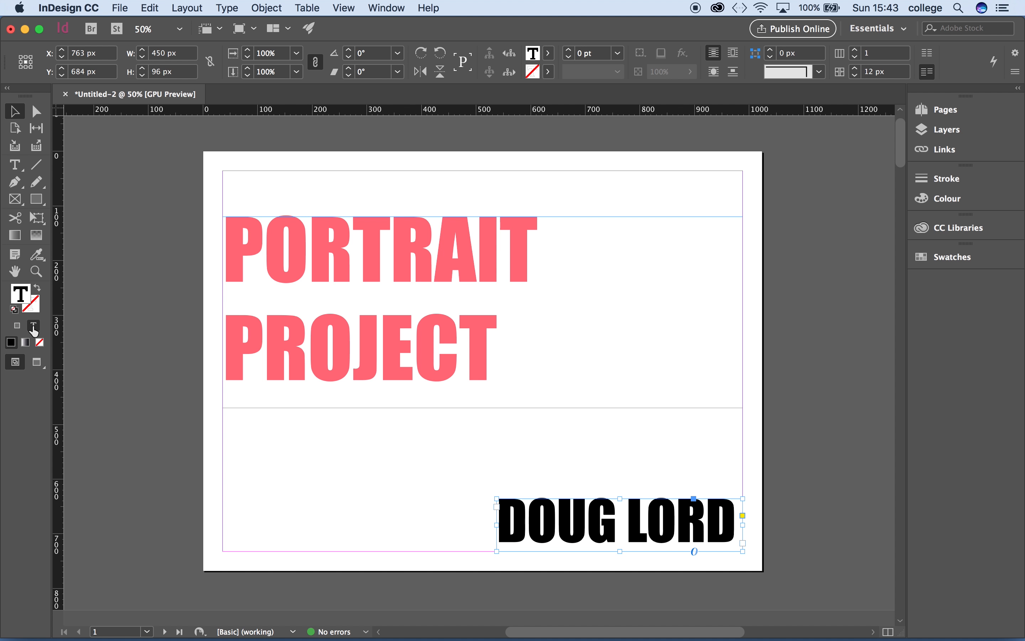
{"action": "double_click", "coordinate": [22, 294]}
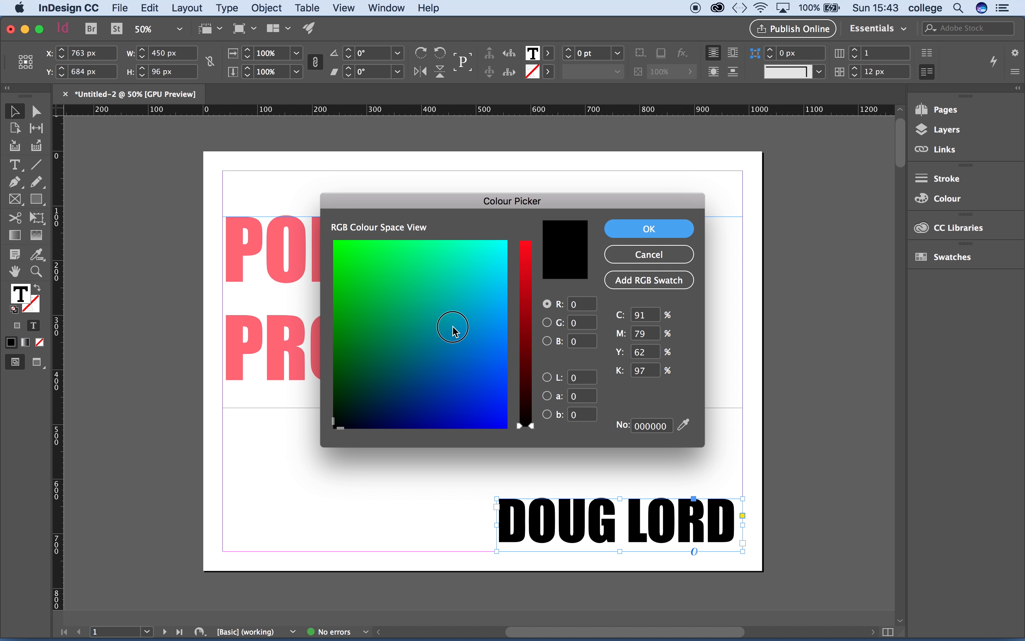
{"action": "mouse_move", "coordinate": [453, 335]}
{"action": "left_mouse_down"}
{"action": "mouse_move", "coordinate": [453, 348]}
{"action": "mouse_move", "coordinate": [432, 361]}
{"action": "mouse_move", "coordinate": [394, 256]}
{"action": "mouse_move", "coordinate": [412, 256]}
{"action": "left_mouse_up"}
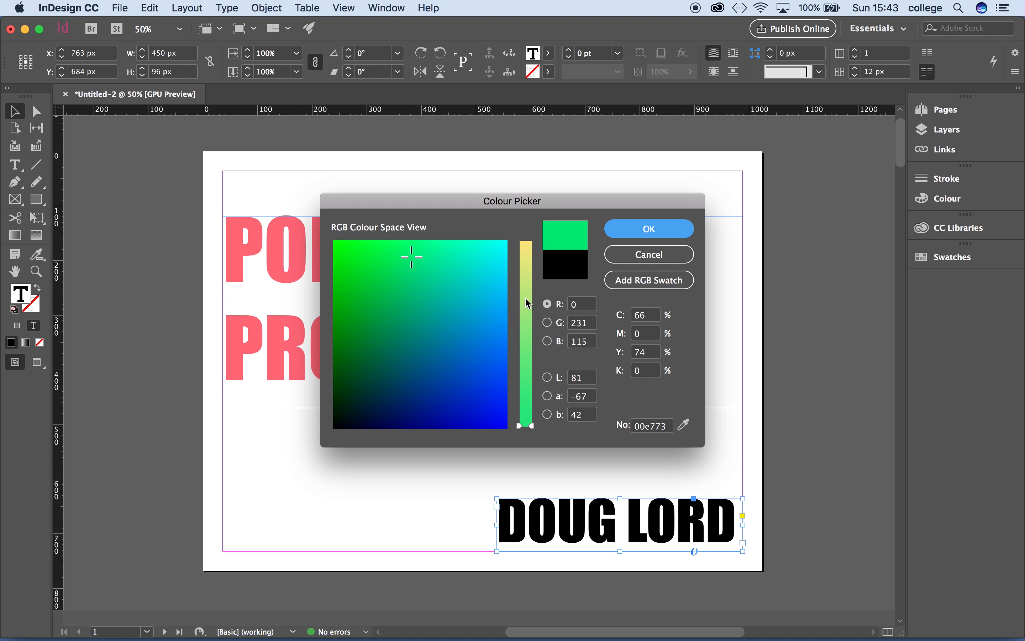
{"action": "mouse_move", "coordinate": [526, 314]}
{"action": "left_mouse_down"}
{"action": "mouse_move", "coordinate": [526, 274]}
{"action": "mouse_move", "coordinate": [417, 353]}
{"action": "left_mouse_up"}
{"action": "left_click", "coordinate": [631, 231]}
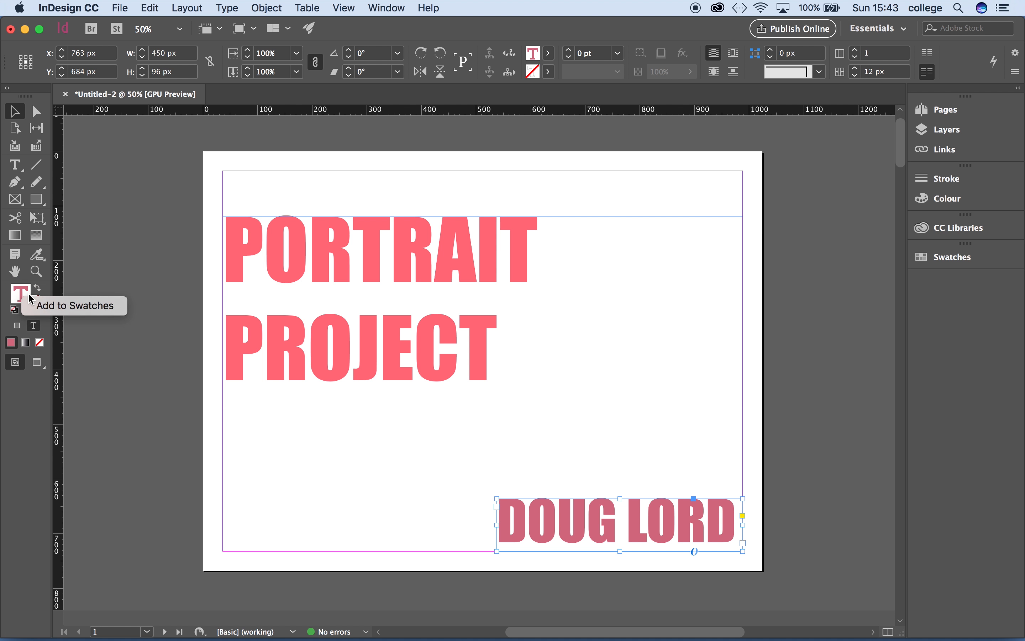
Step: Add the author name's text colour to the swatches and apply the R=208 G=101 B=122 swatch to the name
{"action": "left_click", "coordinate": [53, 311]}
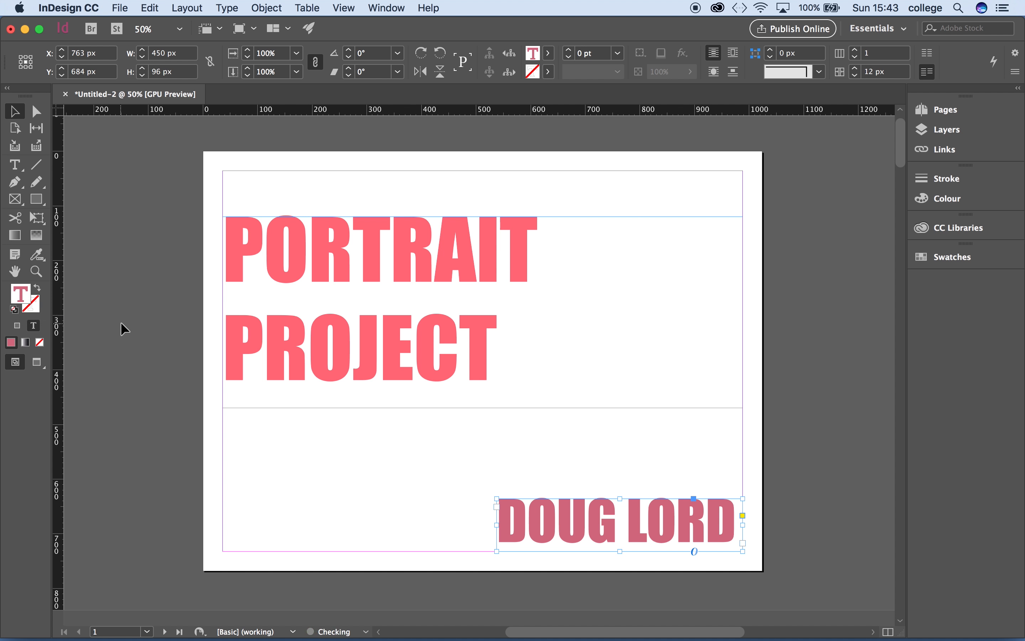
{"action": "left_click", "coordinate": [549, 54]}
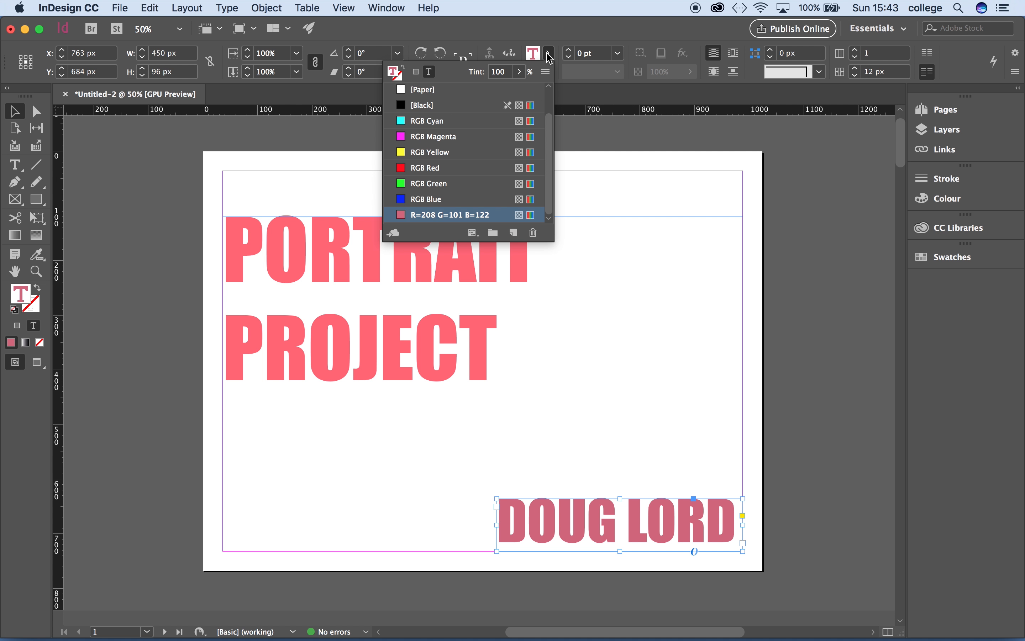
{"action": "left_click", "coordinate": [421, 215]}
{"action": "left_click", "coordinate": [337, 183]}
Step: Apply the saved R=208 G=101 B=122 swatch to the text of the PORTRAIT PROJECT title
{"action": "left_click", "coordinate": [372, 235]}
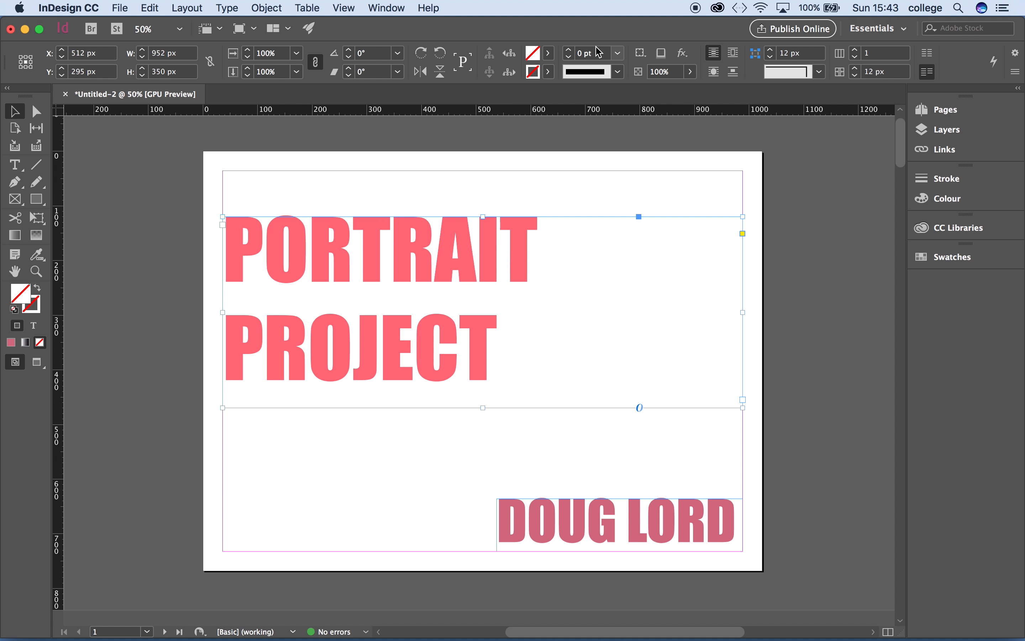
{"action": "left_click", "coordinate": [549, 53]}
{"action": "left_click", "coordinate": [550, 55]}
{"action": "left_click", "coordinate": [34, 324]}
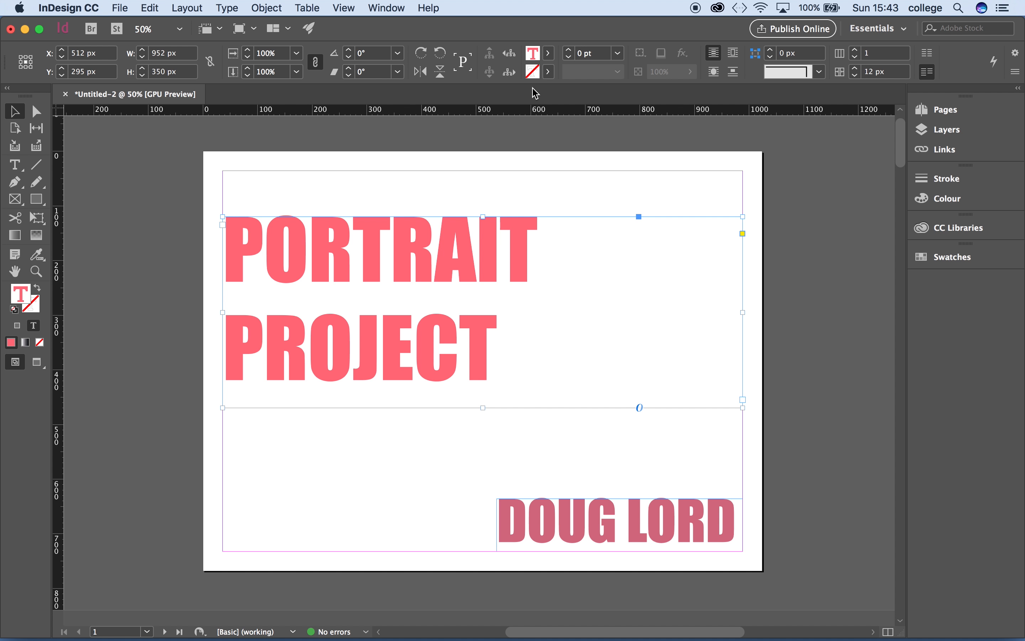
{"action": "left_click", "coordinate": [549, 53]}
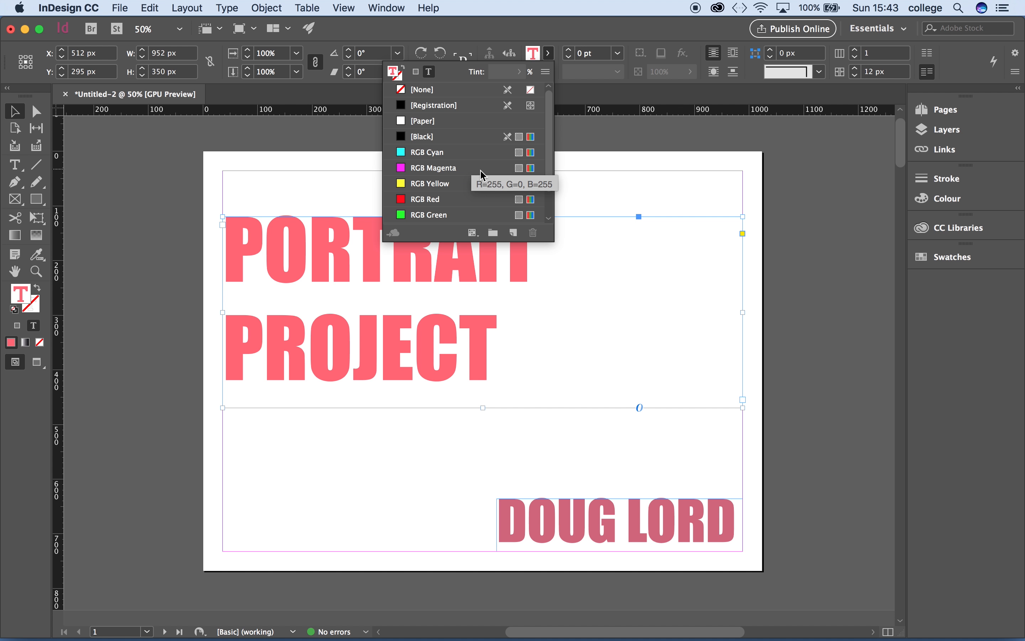
{"action": "left_click_drag", "start_coordinate": [550, 112], "coordinate": [550, 144]}
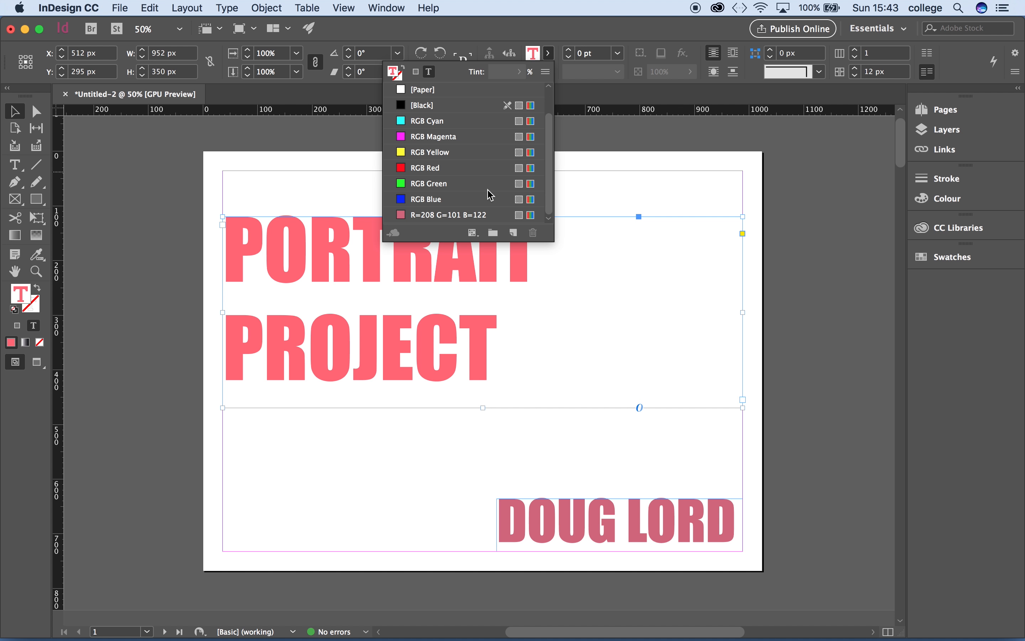
{"action": "left_click", "coordinate": [431, 214]}
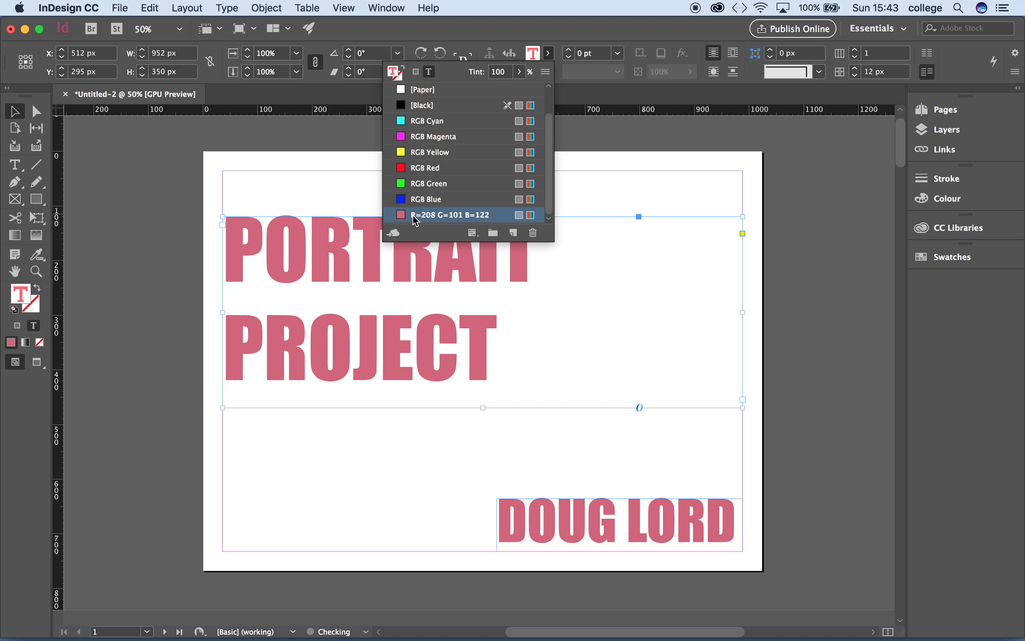
{"action": "left_click", "coordinate": [270, 191]}
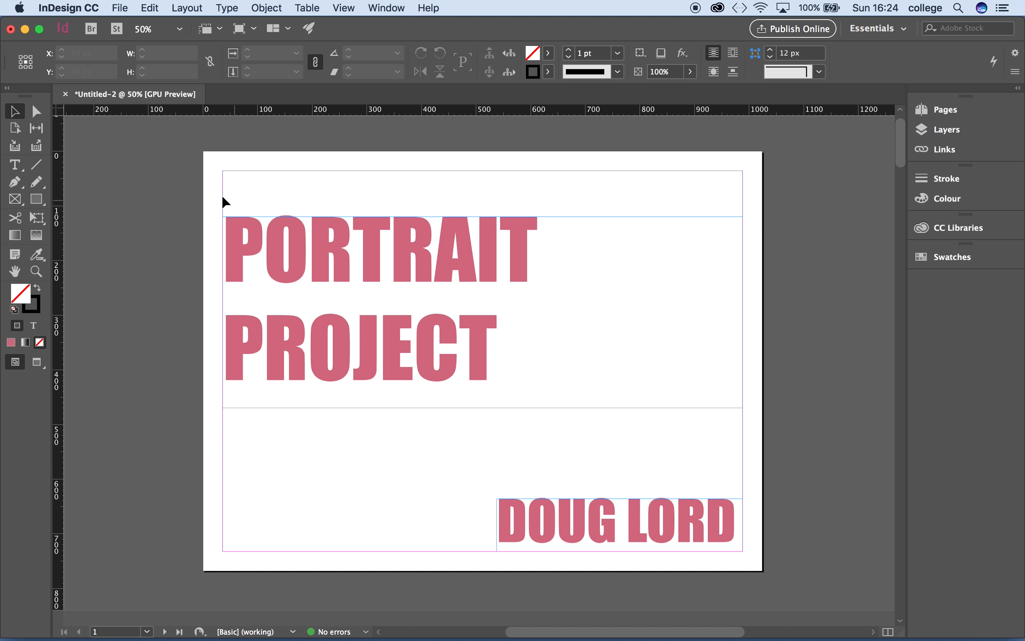
Step: Activate the Rectangle tool and set its fill to the custom mustard yellow d0c759
{"action": "left_click", "coordinate": [41, 206]}
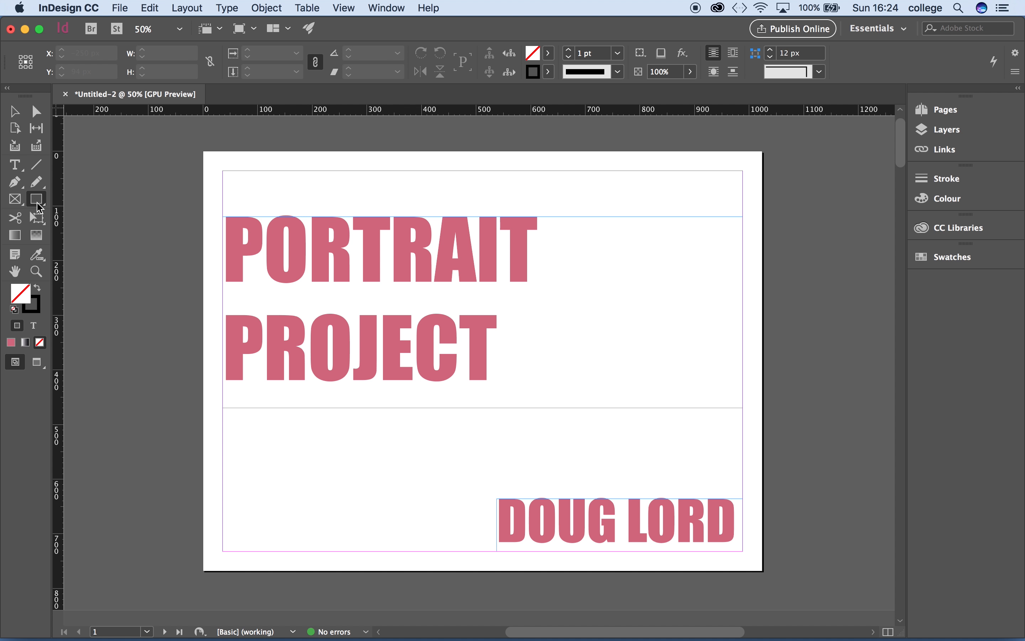
{"action": "double_click", "coordinate": [20, 293]}
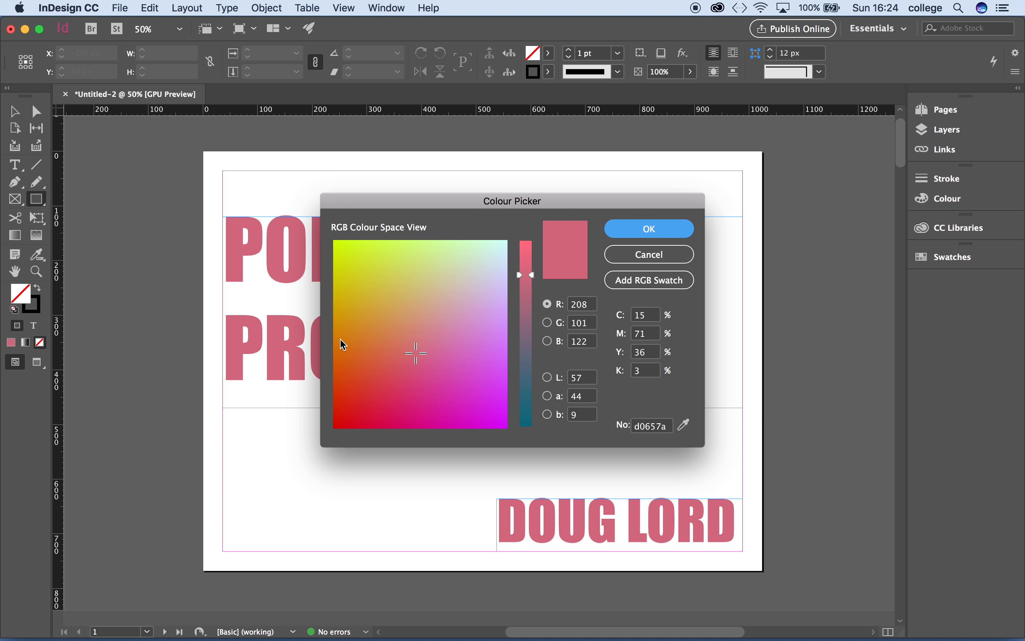
{"action": "mouse_move", "coordinate": [384, 310]}
{"action": "left_mouse_down"}
{"action": "mouse_move", "coordinate": [366, 261]}
{"action": "mouse_move", "coordinate": [394, 280]}
{"action": "left_mouse_up"}
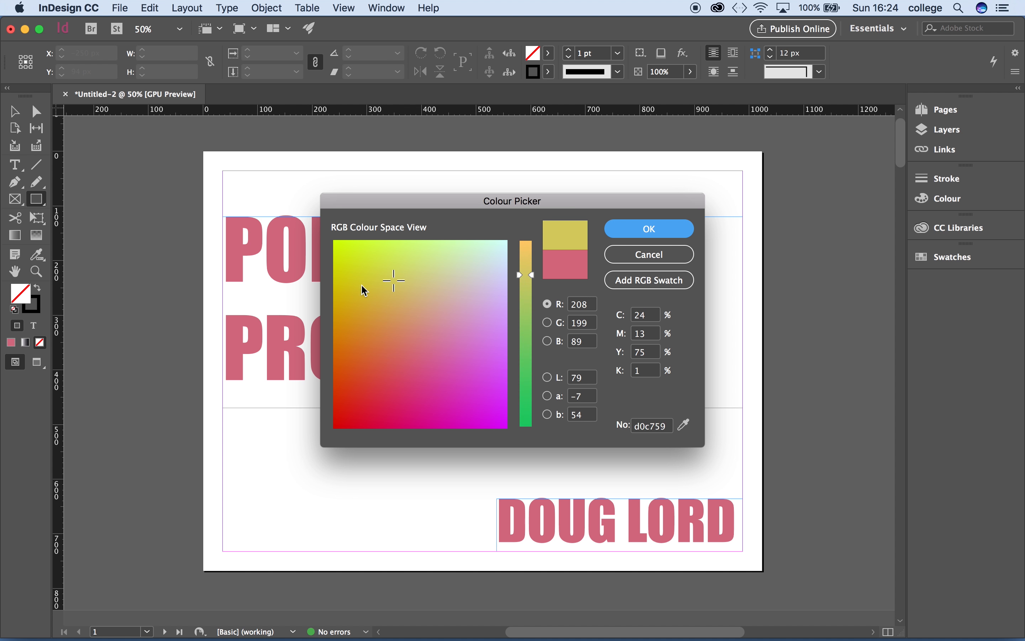
{"action": "left_click", "coordinate": [655, 230]}
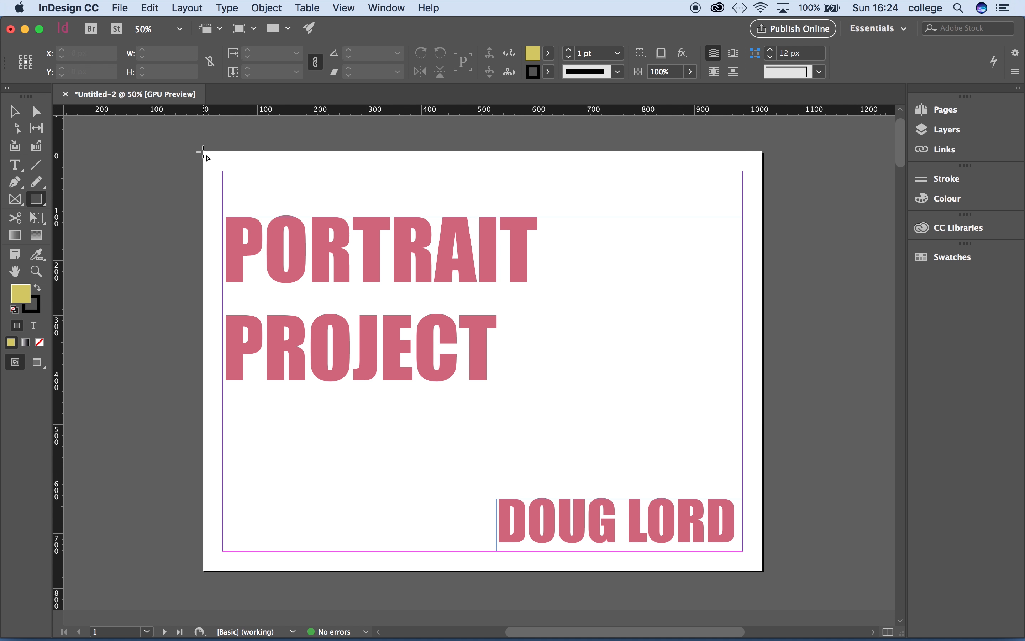
Step: Draw a yellow-filled rectangle covering the whole 1024 × 768 px page and switch to the Selection tool
{"action": "mouse_move", "coordinate": [203, 152]}
{"action": "left_mouse_down"}
{"action": "mouse_move", "coordinate": [446, 410]}
{"action": "mouse_move", "coordinate": [622, 492]}
{"action": "mouse_move", "coordinate": [682, 551]}
{"action": "mouse_move", "coordinate": [763, 569]}
{"action": "left_mouse_up"}
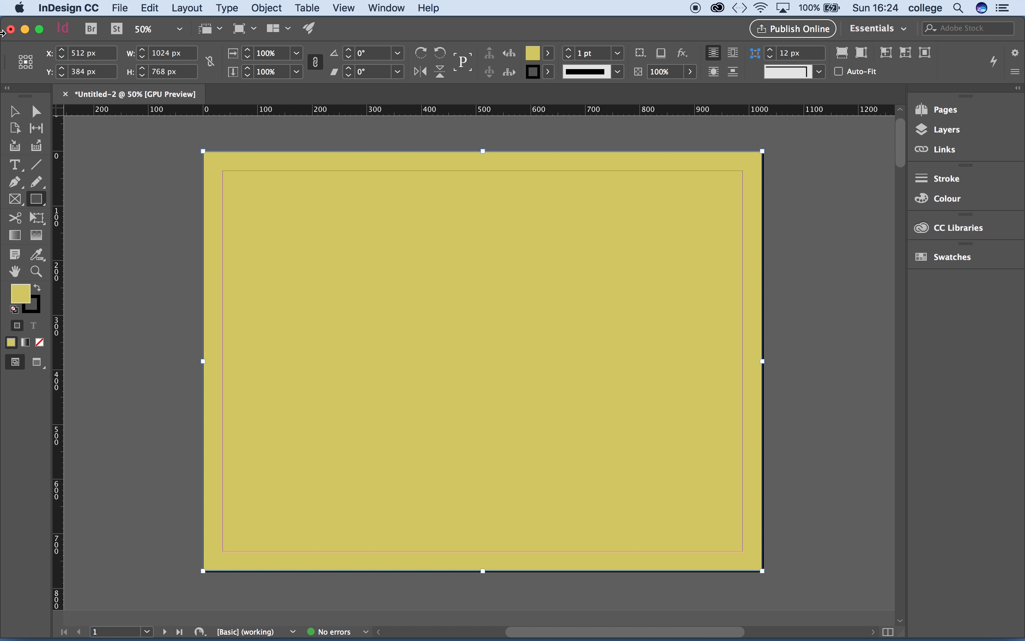
{"action": "left_click", "coordinate": [14, 113]}
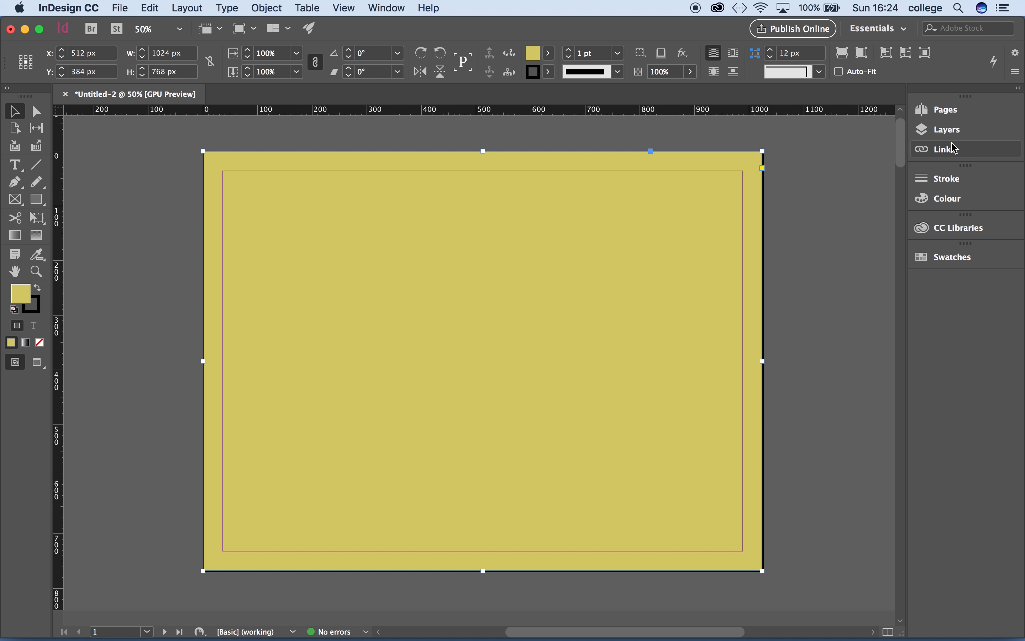
Step: Open the Layers panel, detach it from the dock as a floating panel, and place it over the page's upper-right area
{"action": "left_click", "coordinate": [948, 132]}
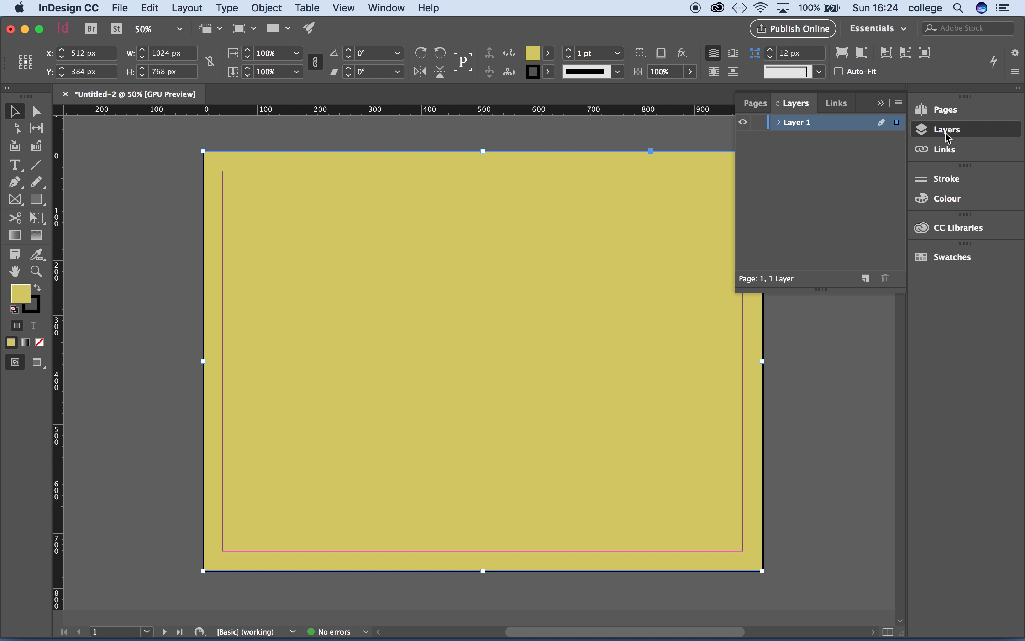
{"action": "left_click", "coordinate": [798, 111]}
{"action": "left_click_drag", "start_coordinate": [798, 111], "coordinate": [532, 205]}
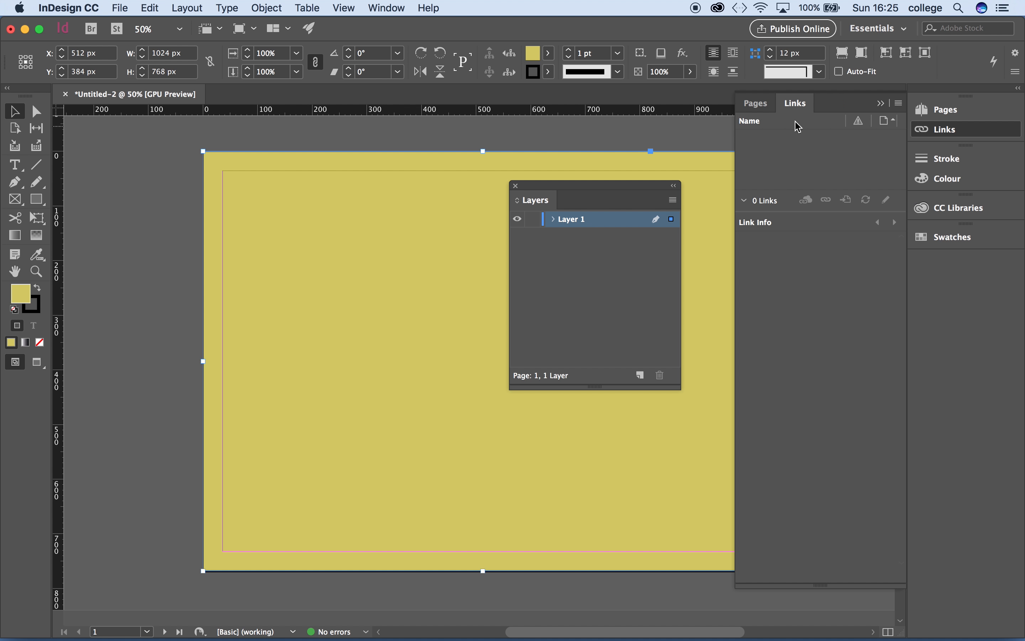
{"action": "left_click", "coordinate": [881, 103]}
{"action": "left_click_drag", "start_coordinate": [528, 185], "coordinate": [722, 154]}
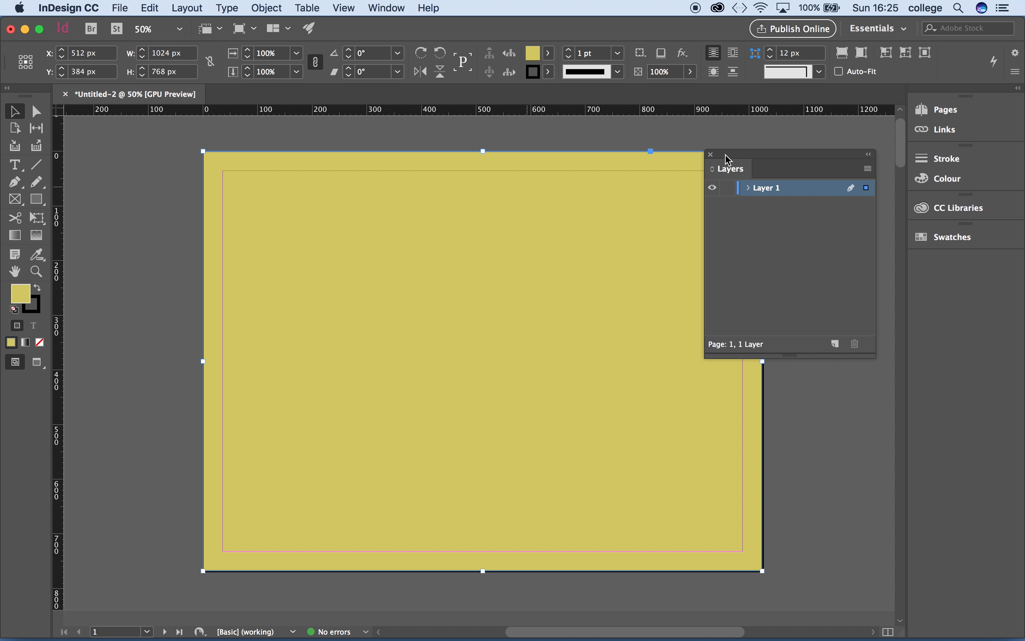
Step: Hide the floating Layers panel and show it again
{"action": "left_click", "coordinate": [383, 11]}
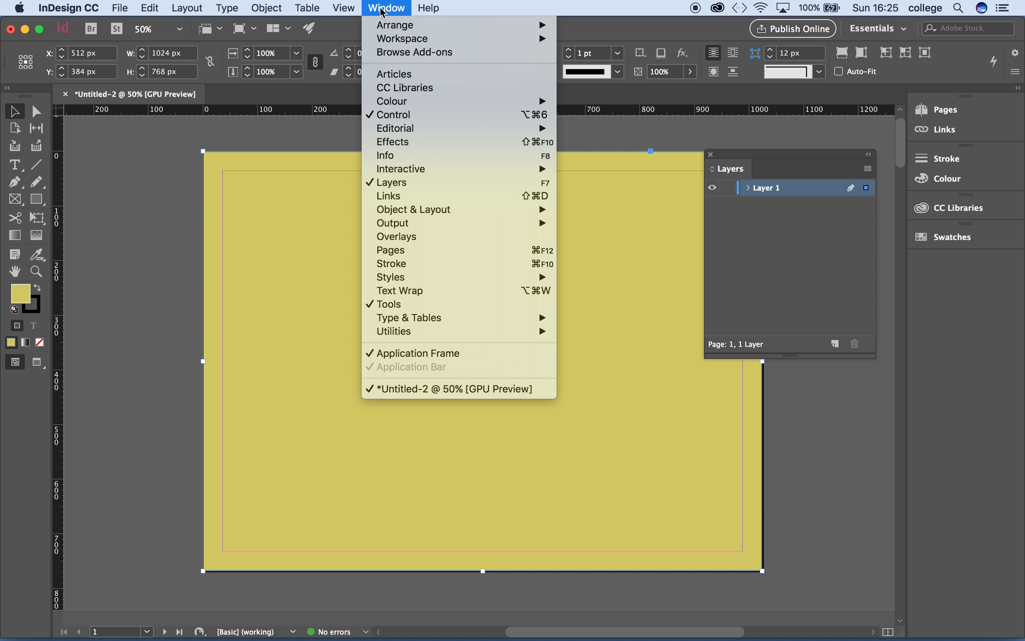
{"action": "left_click", "coordinate": [392, 182]}
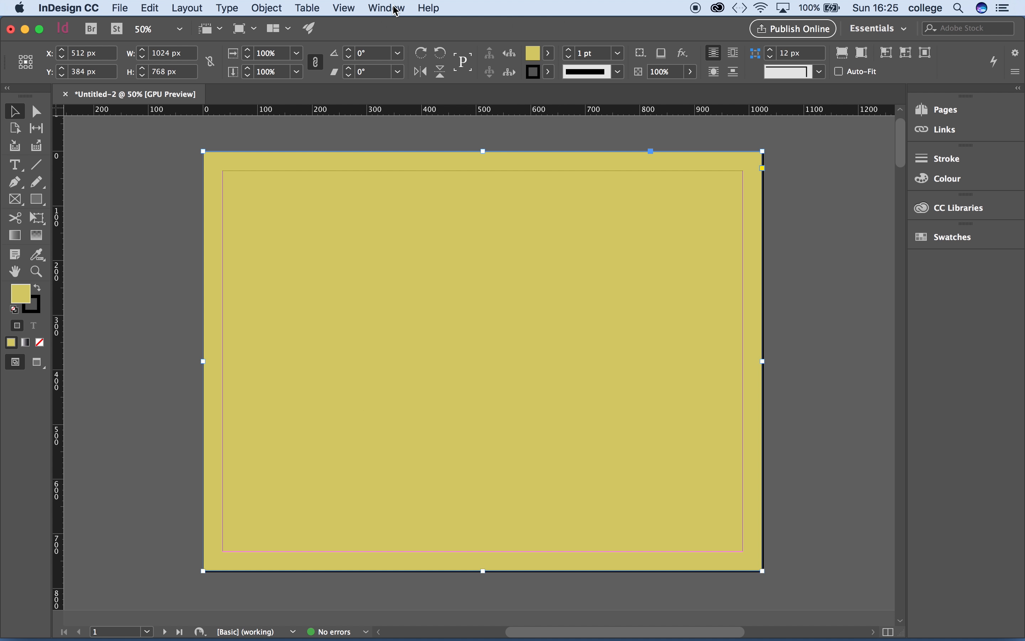
{"action": "left_click", "coordinate": [395, 10]}
{"action": "left_click", "coordinate": [394, 182]}
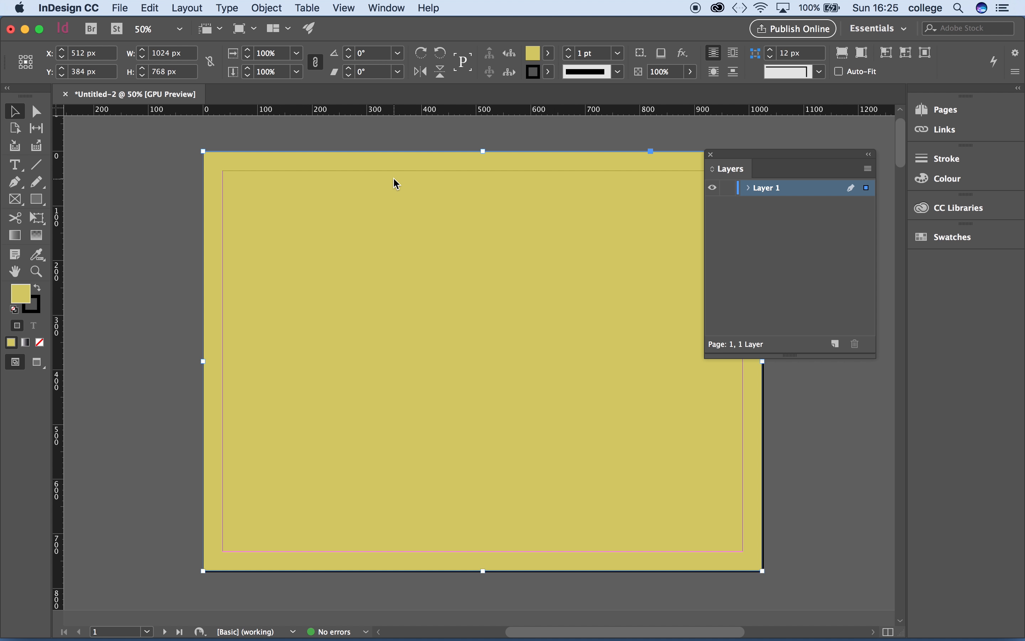
Step: Expand Layer 1, try moving the rectangle below both text frames in the layer stack, and undo the reordering
{"action": "left_click", "coordinate": [749, 188]}
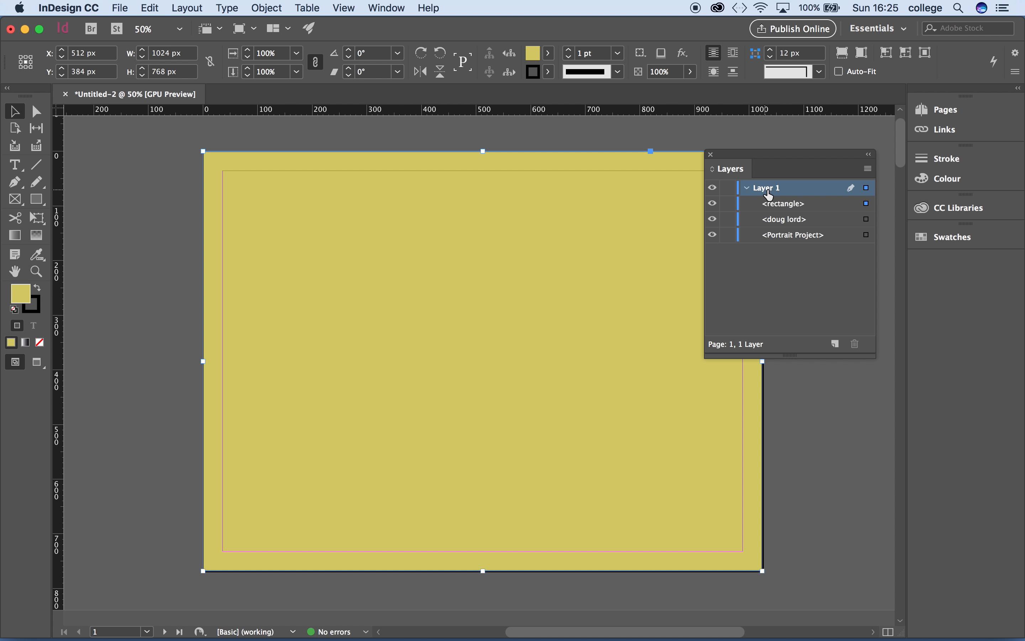
{"action": "left_click", "coordinate": [781, 204]}
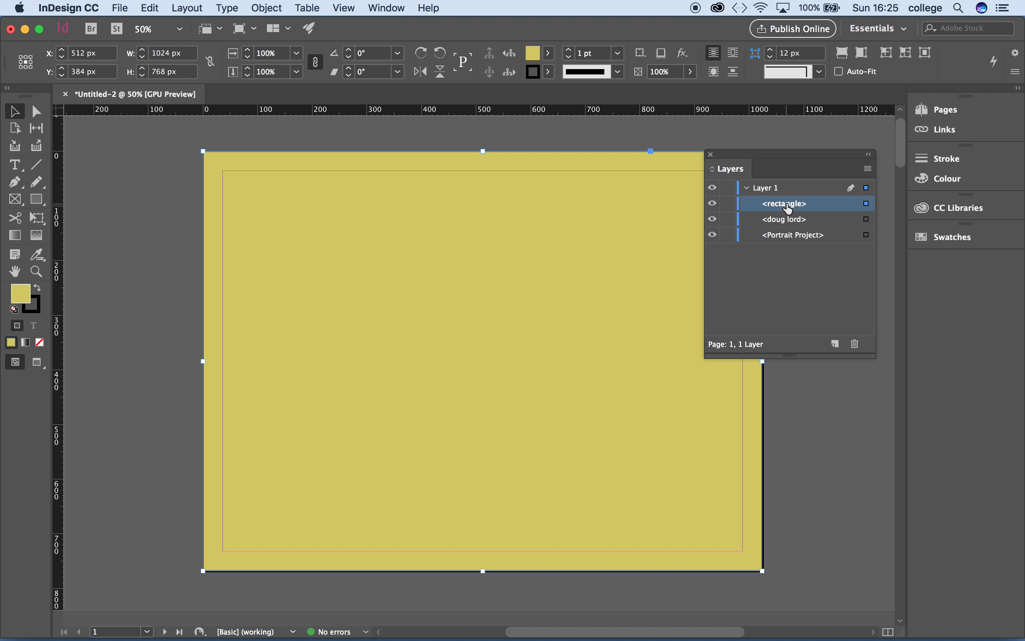
{"action": "left_click_drag", "start_coordinate": [788, 205], "coordinate": [790, 254]}
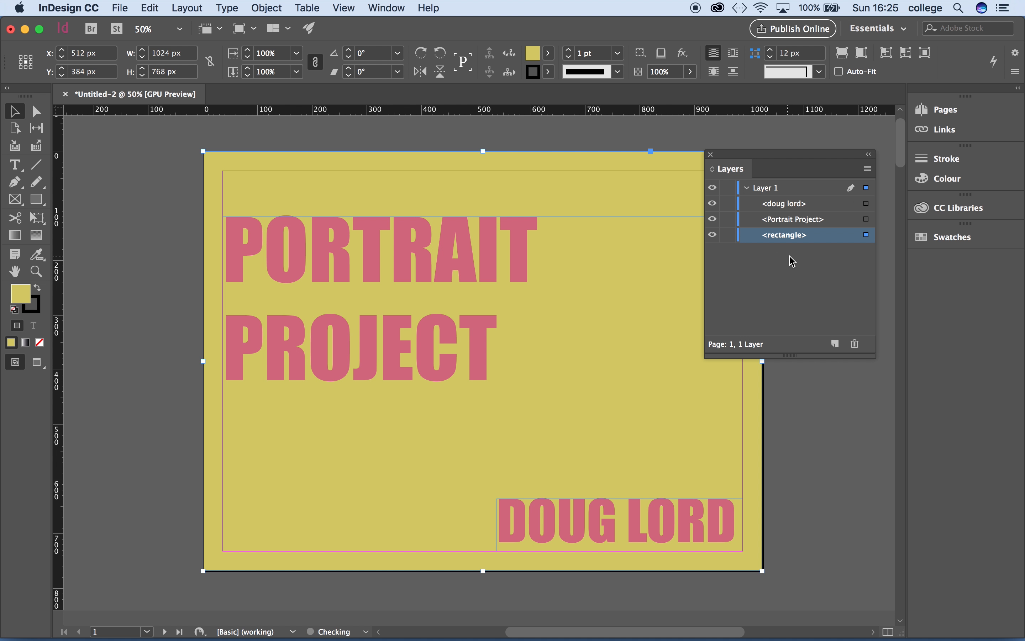
{"action": "left_click", "coordinate": [634, 141]}
{"action": "key", "text": "super+z"}
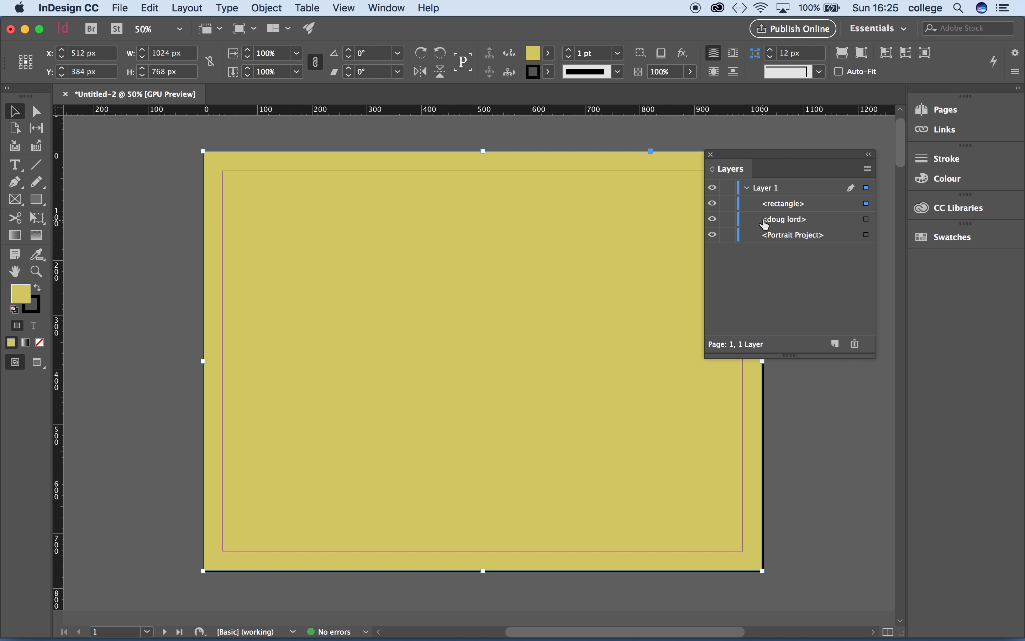
Step: Send the yellow rectangle to the back, behind the title and author text, and deselect it
{"action": "left_click", "coordinate": [784, 205]}
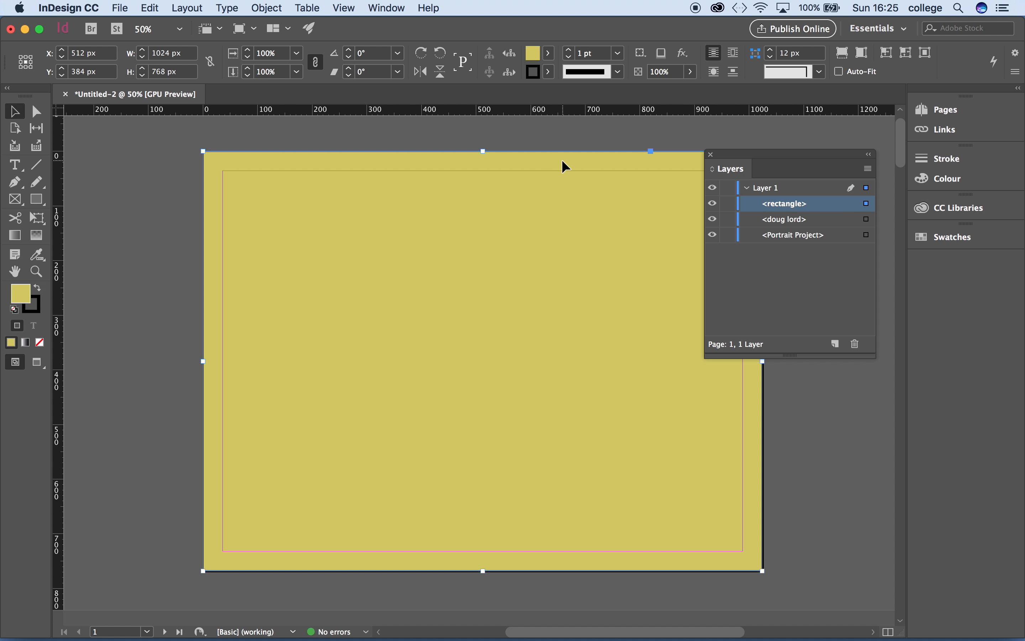
{"action": "left_click", "coordinate": [265, 9]}
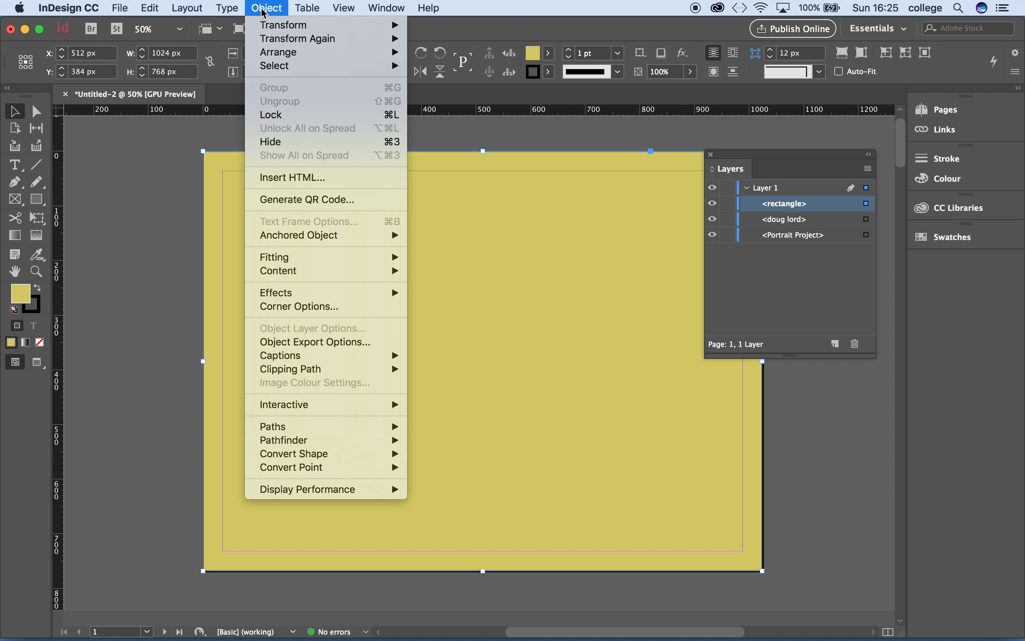
{"action": "mouse_move", "coordinate": [270, 28]}
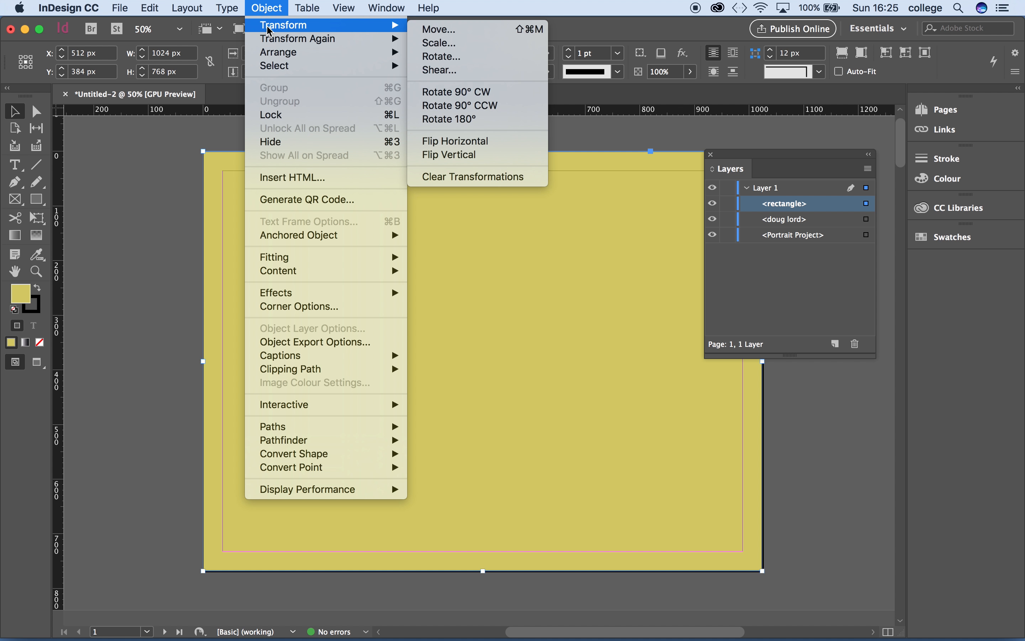
{"action": "mouse_move", "coordinate": [277, 56]}
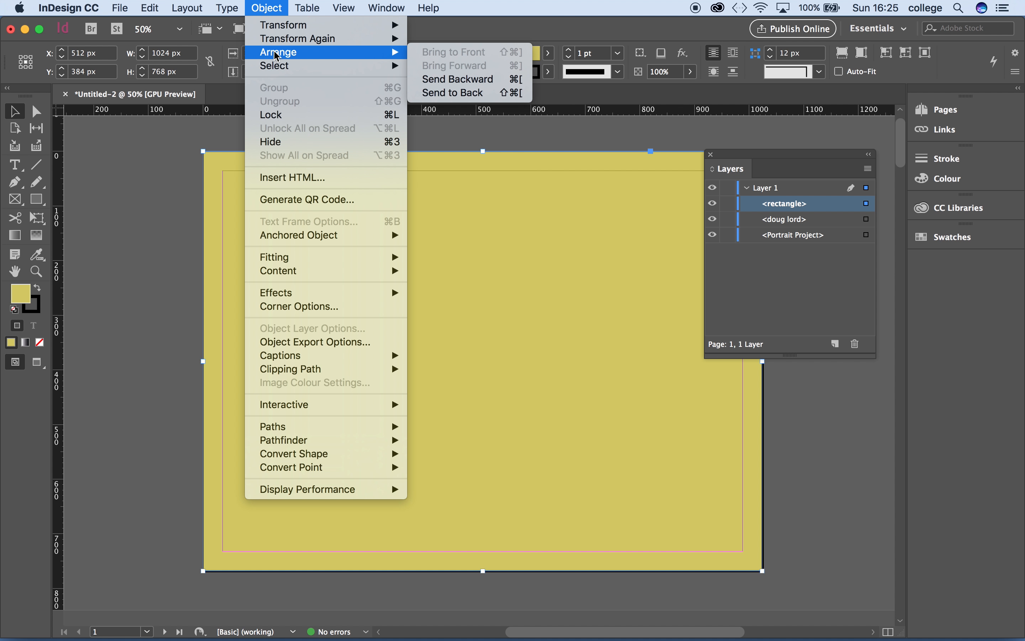
{"action": "left_click", "coordinate": [446, 93]}
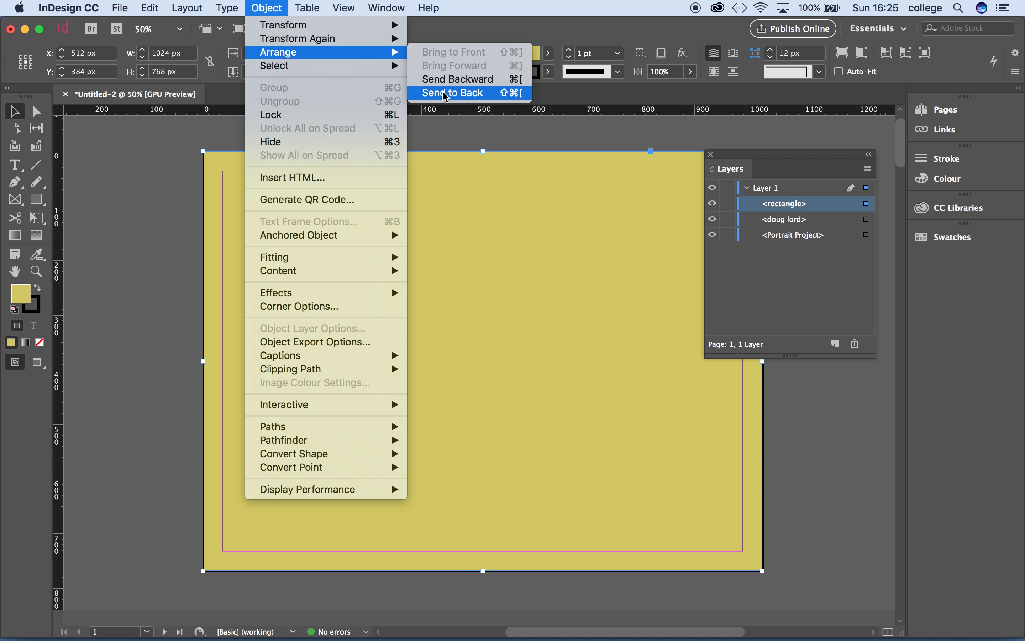
{"action": "left_click", "coordinate": [155, 171]}
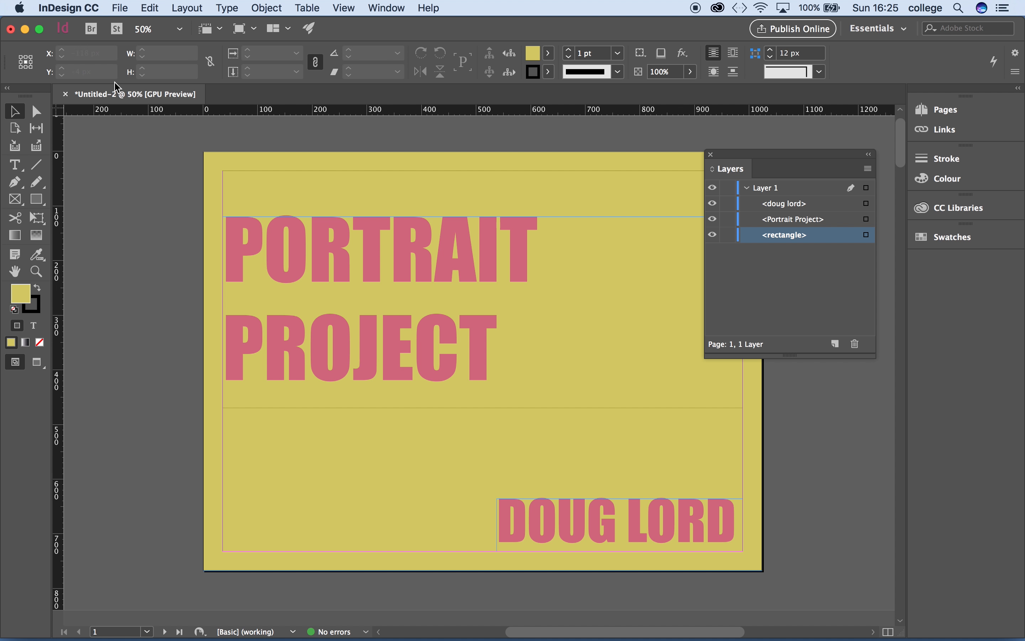
Step: Start saving the untitled title page document
{"action": "left_click", "coordinate": [120, 7]}
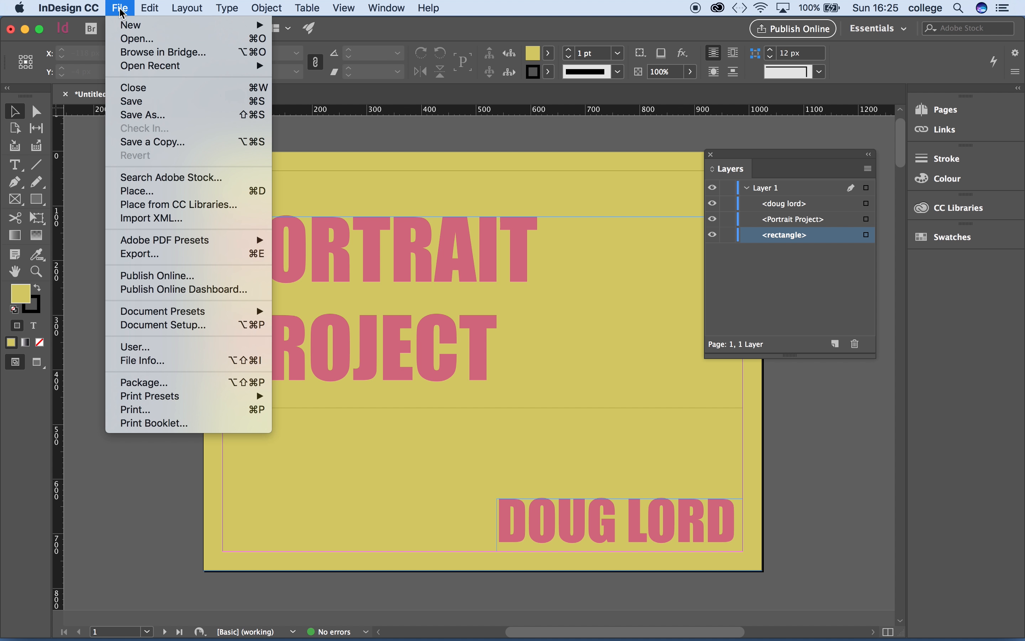
{"action": "left_click", "coordinate": [130, 102]}
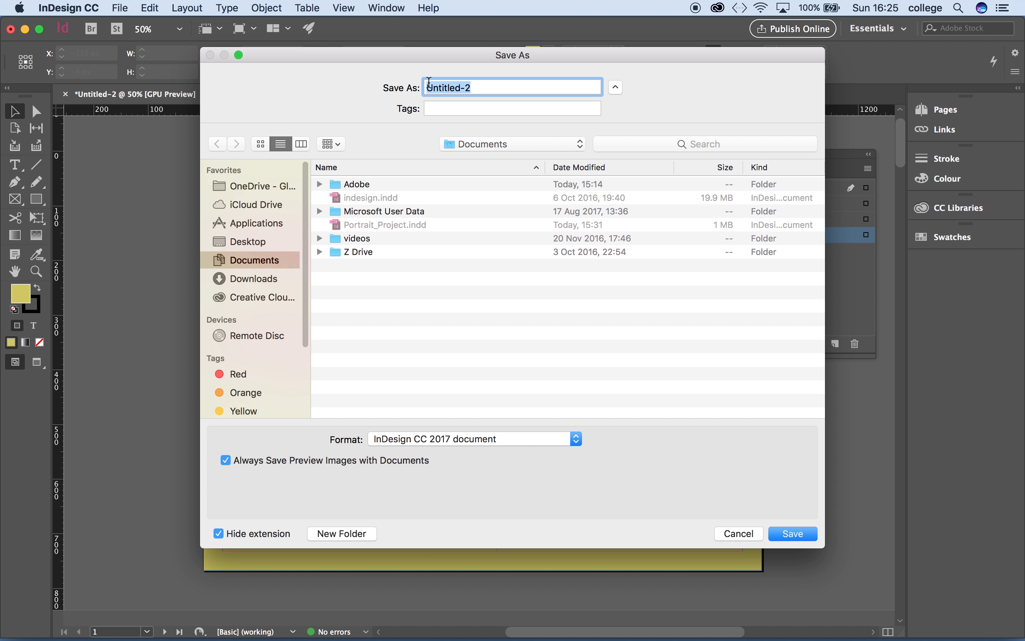